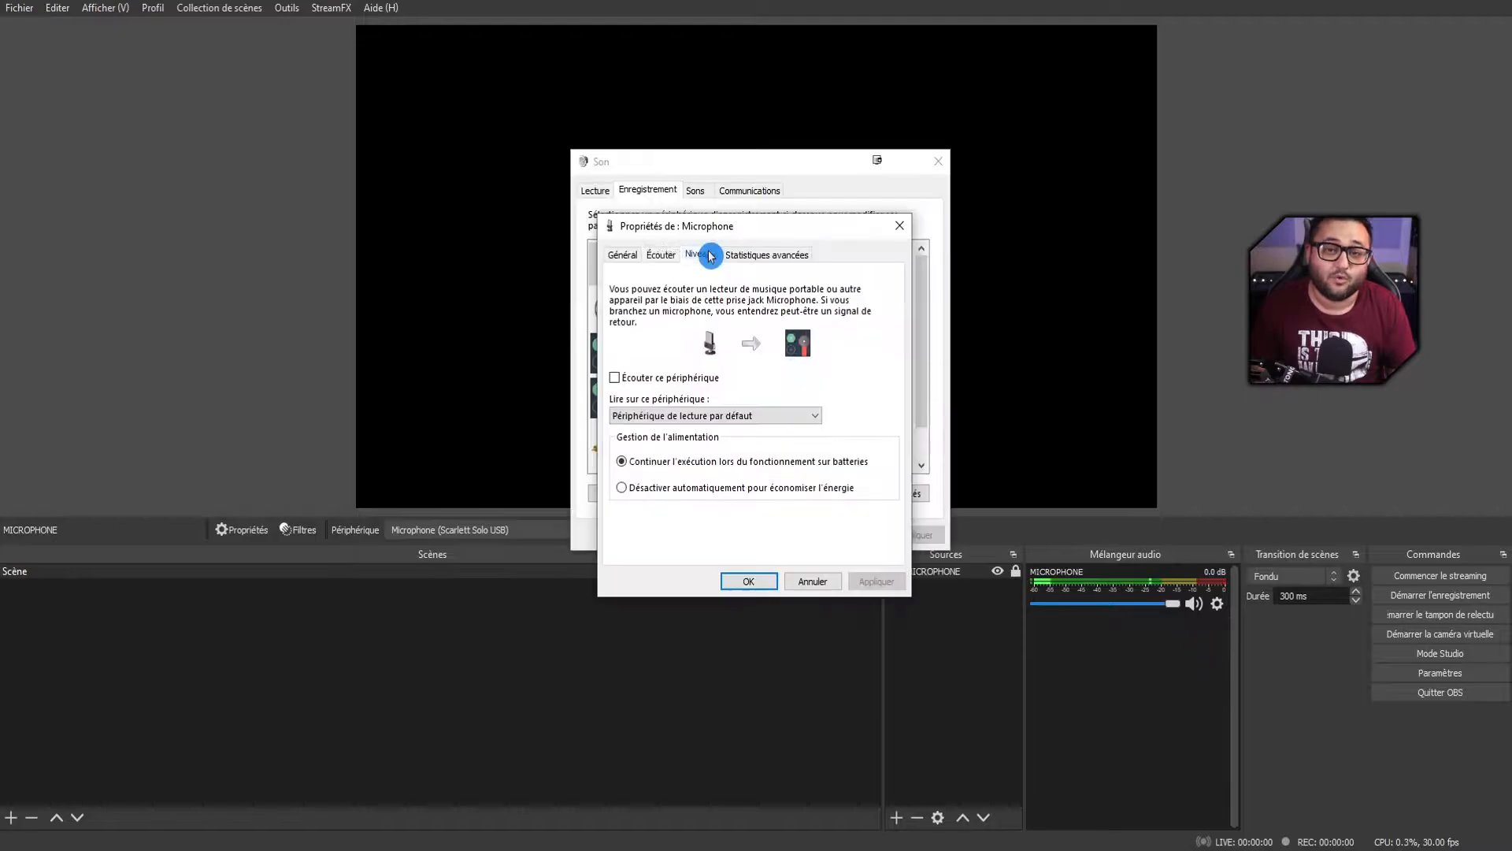
- Adjust the microphone's level in its Windows properties and add a Gain filter to the MICROPHONE source
{"action": "left_click", "coordinate": [700, 255]}
{"action": "mouse_move", "coordinate": [753, 310]}
{"action": "left_mouse_down"}
{"action": "mouse_move", "coordinate": [685, 311]}
{"action": "mouse_move", "coordinate": [758, 312]}
{"action": "left_mouse_up"}
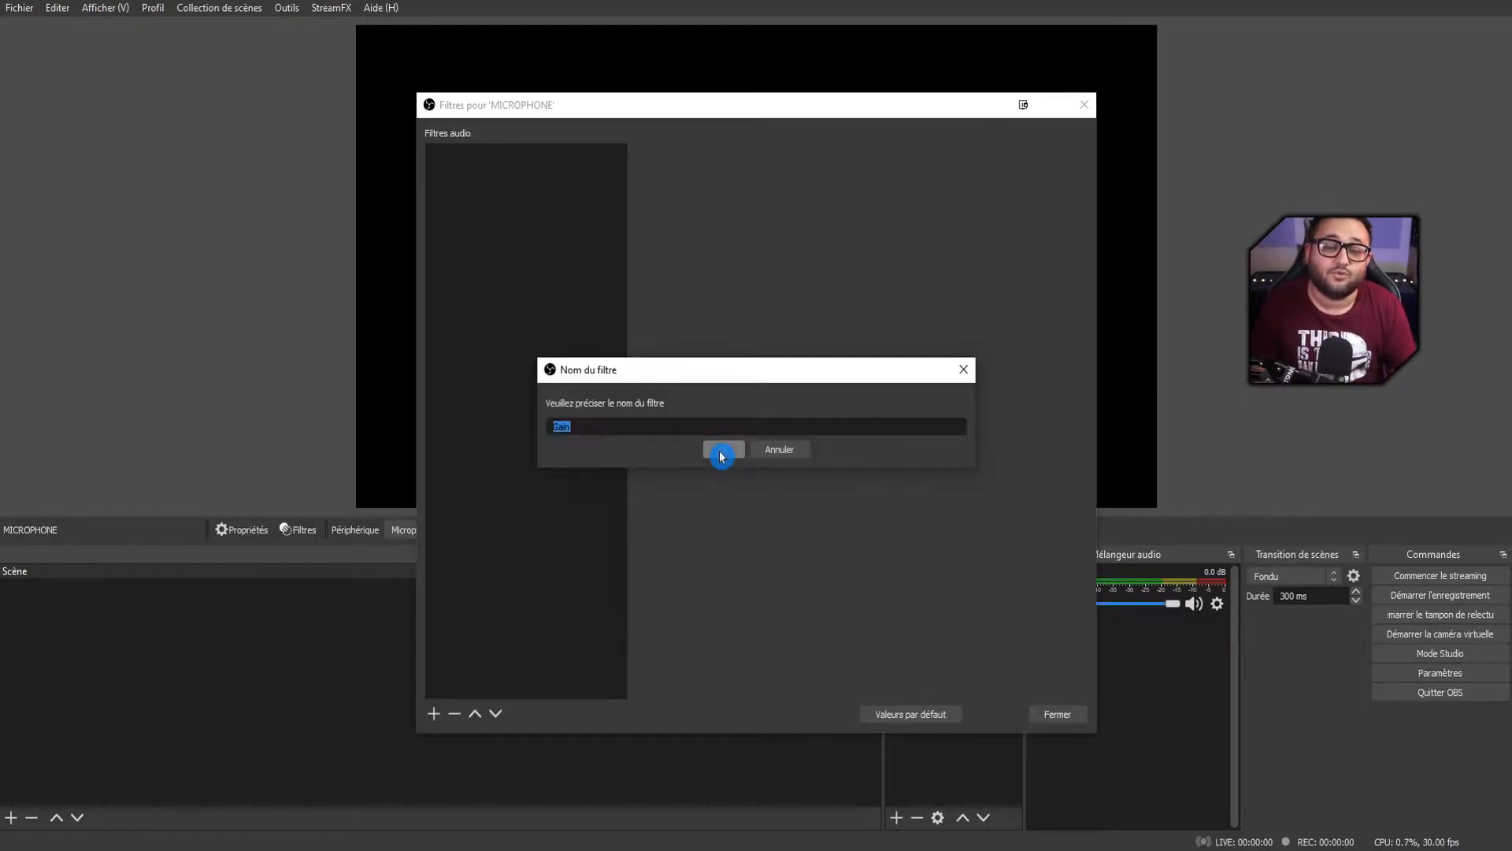
{"action": "left_click", "coordinate": [721, 455]}
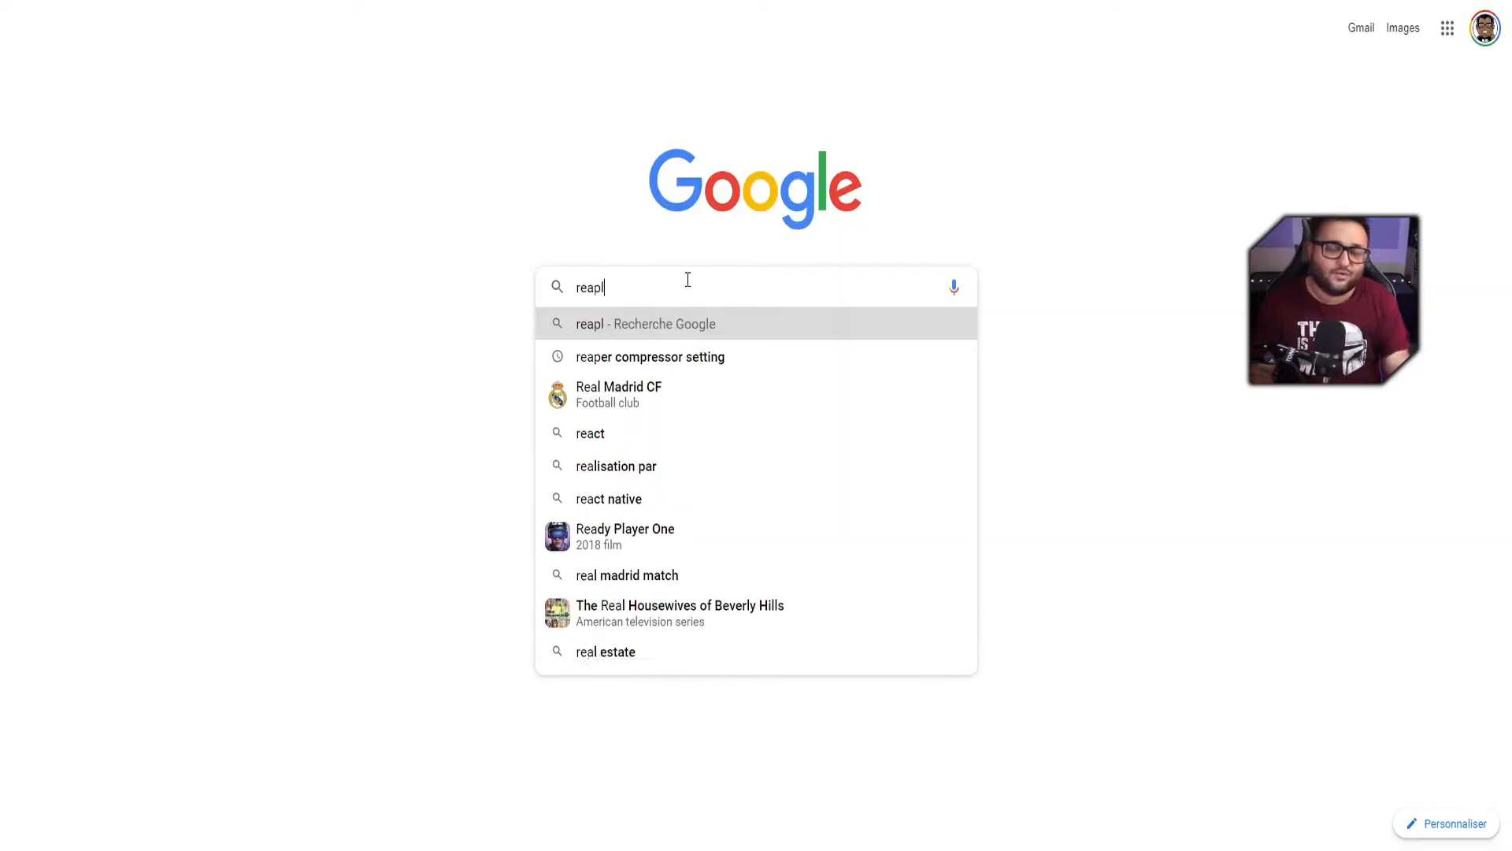
- Search Google for "reaplugs" and open the ReaPlugs page on the REAPER website
{"action": "type", "text": "ugs"}
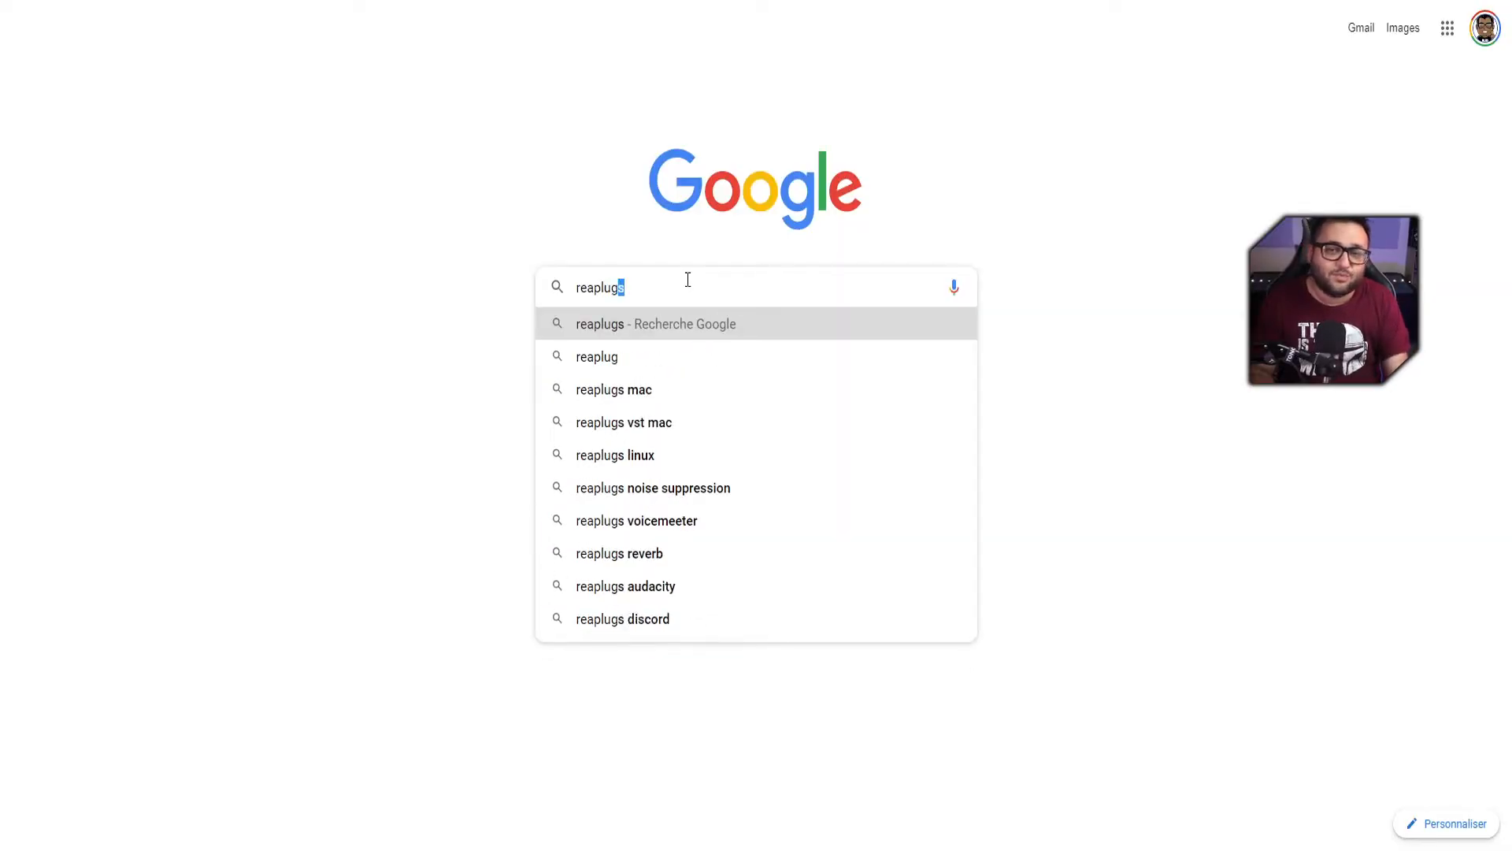
{"action": "key", "text": "Return"}
{"action": "left_click", "coordinate": [157, 203]}
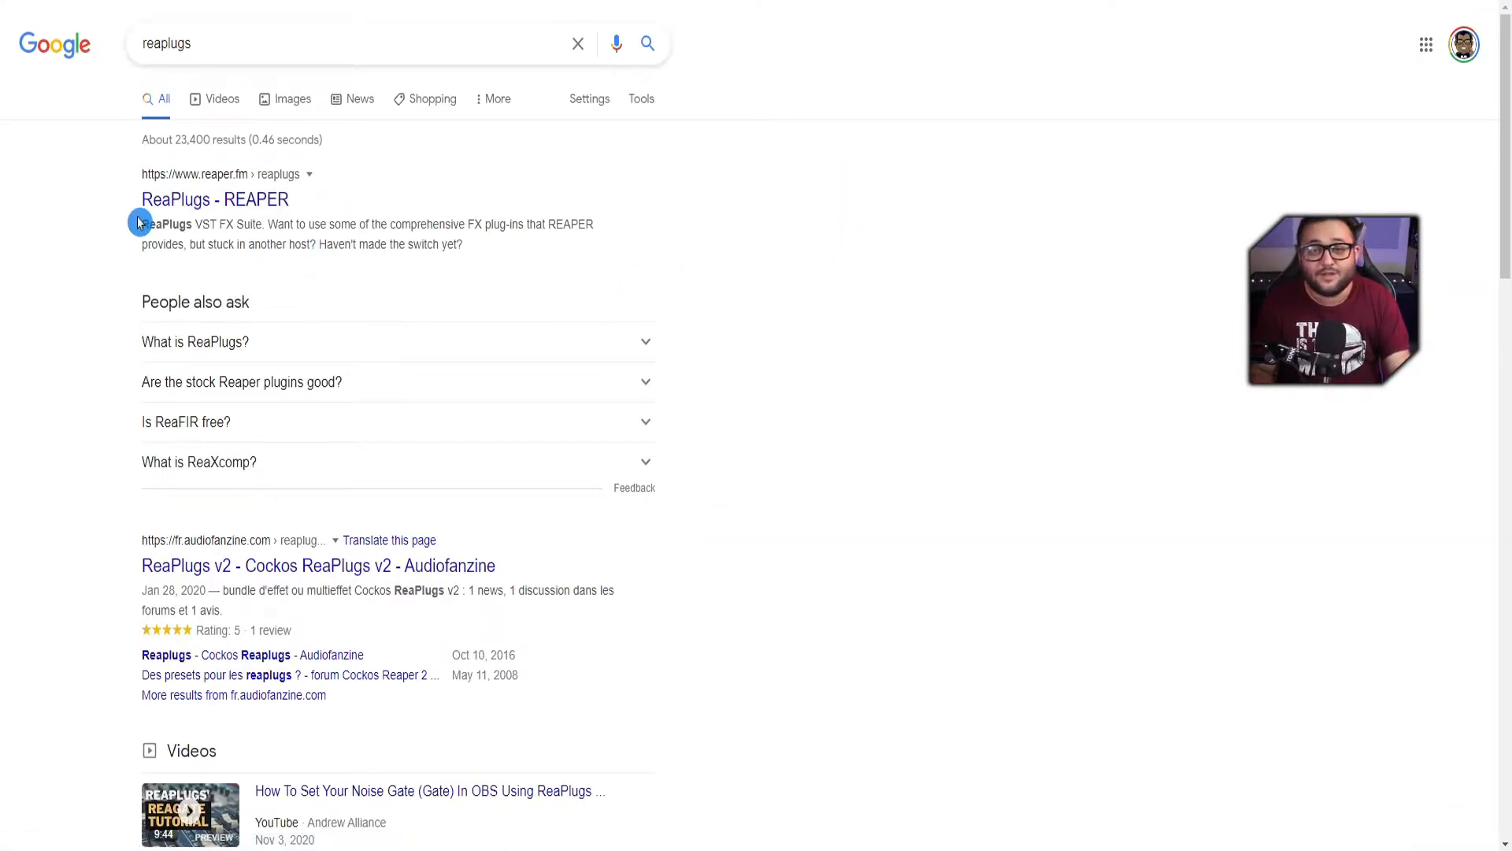
- Download the 64-bit ReaPlugs VST FX Suite v2.36 installer, run it and accept the license agreement
{"action": "left_click", "coordinate": [622, 538]}
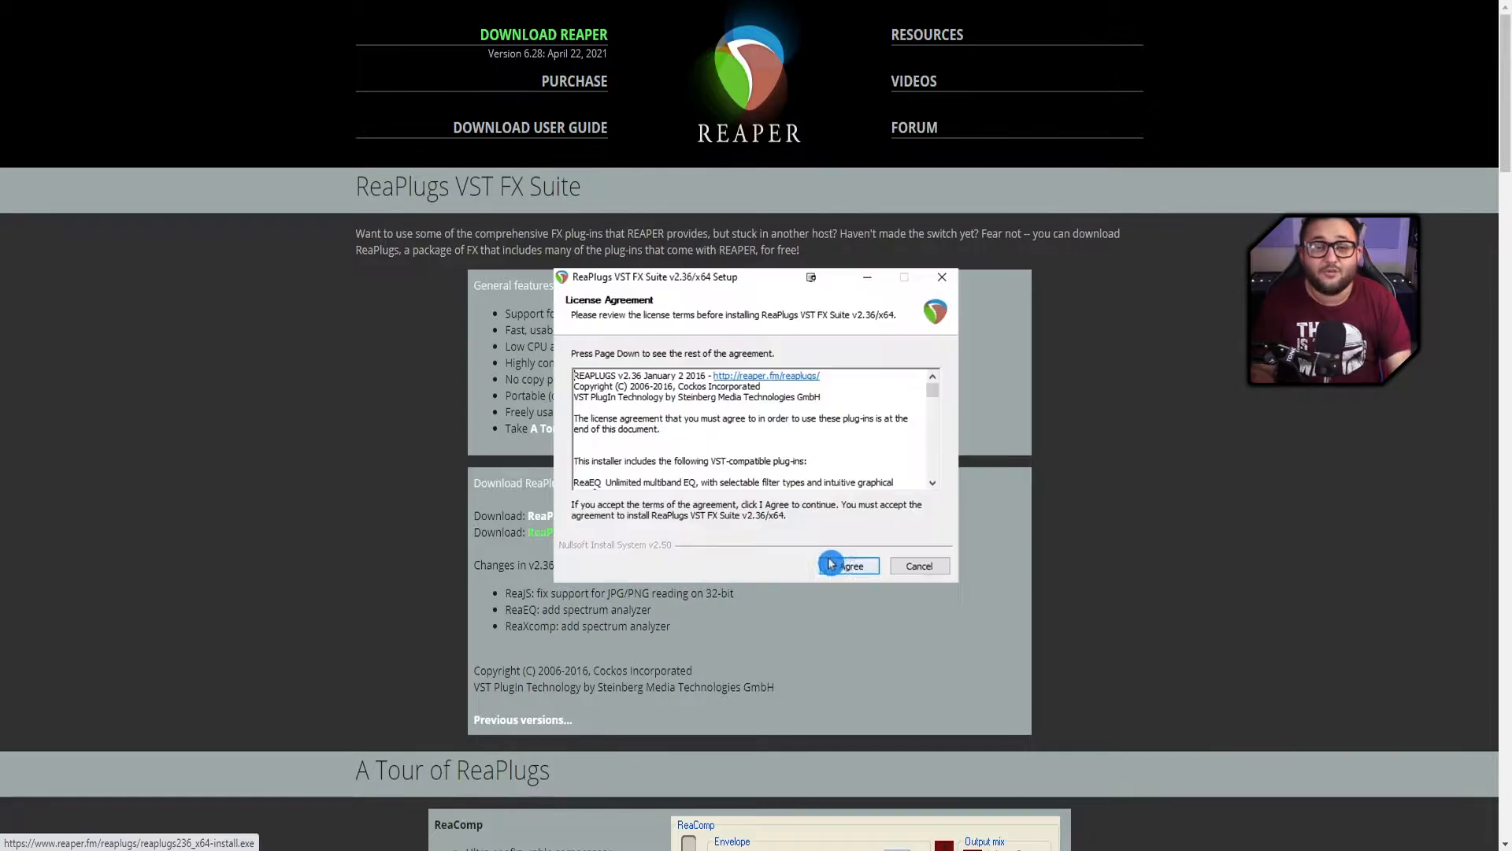
{"action": "left_click", "coordinate": [849, 566]}
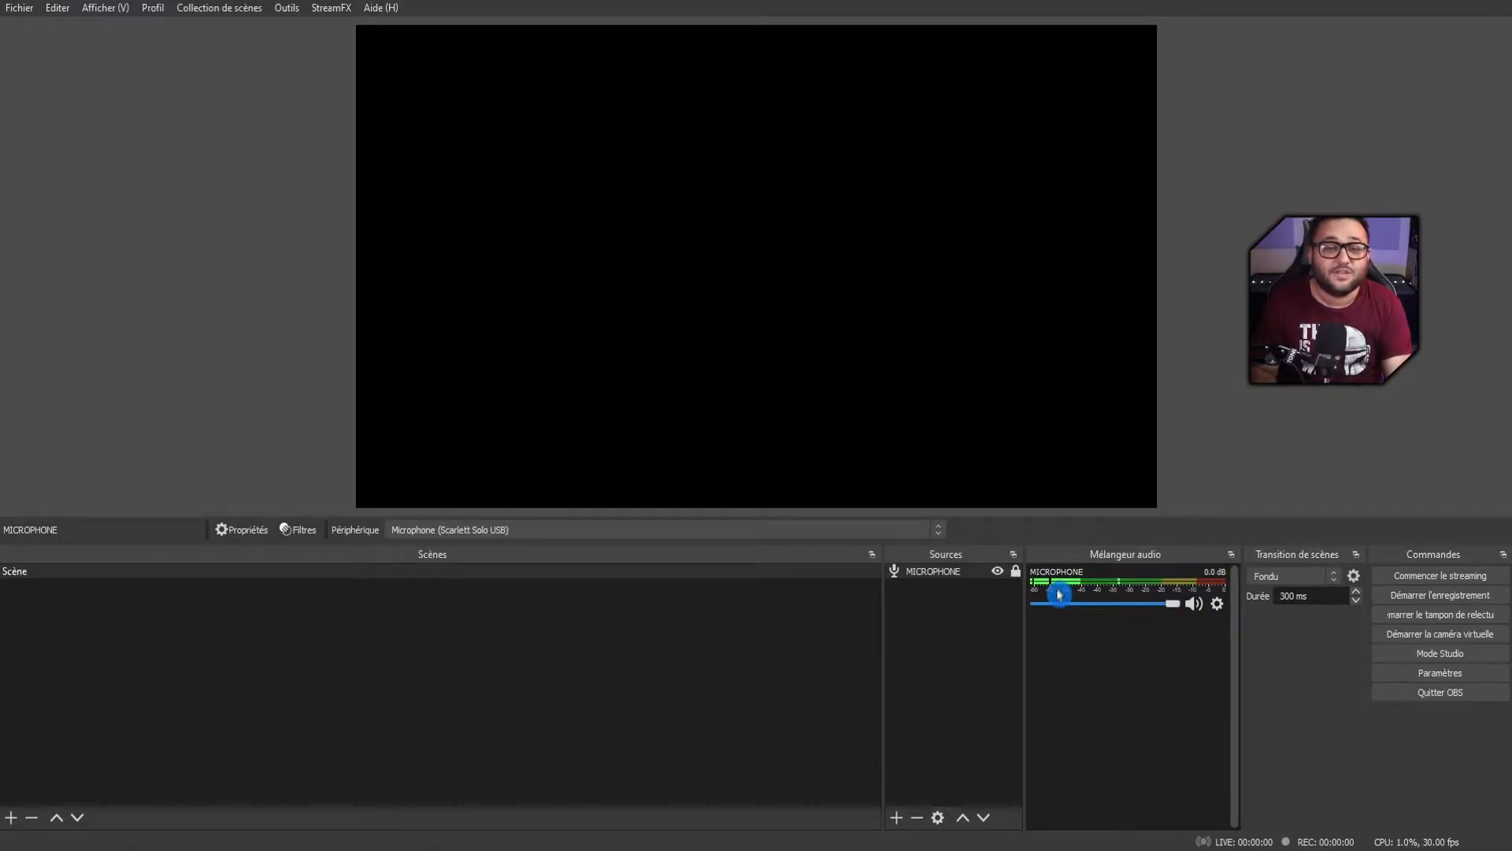
- Change the MICROPHONE source's audio monitoring option in the advanced audio properties
{"action": "right_click", "coordinate": [1061, 586]}
{"action": "left_click", "coordinate": [1114, 786]}
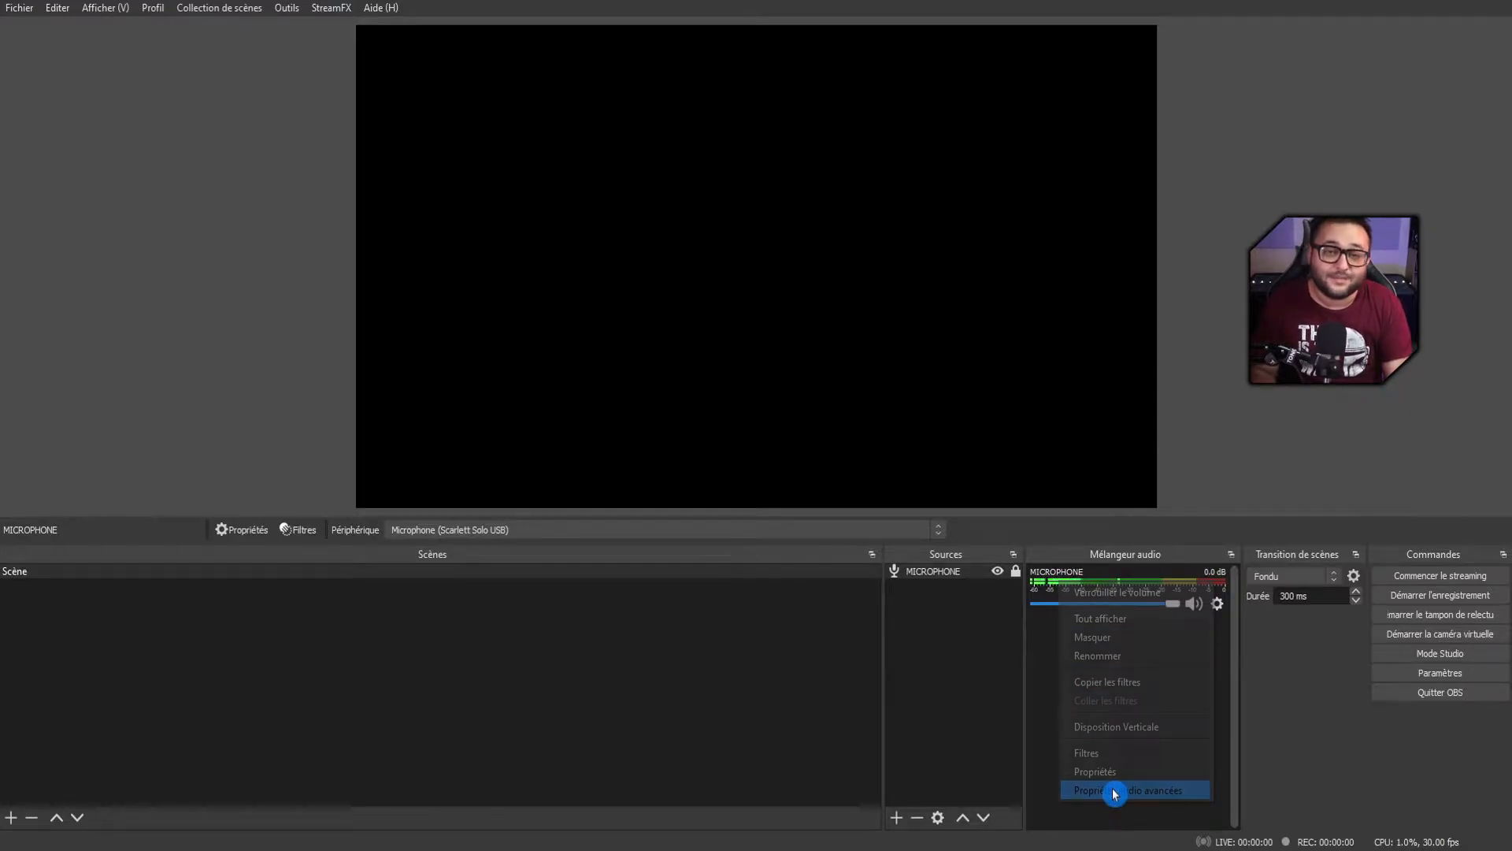
{"action": "left_click", "coordinate": [1024, 329]}
{"action": "left_click", "coordinate": [1021, 354]}
{"action": "key", "text": "Escape"}
- Open the MICROPHONE source's filters and add a VST 2.x plug-in filter named ReFIR
{"action": "right_click", "coordinate": [908, 573]}
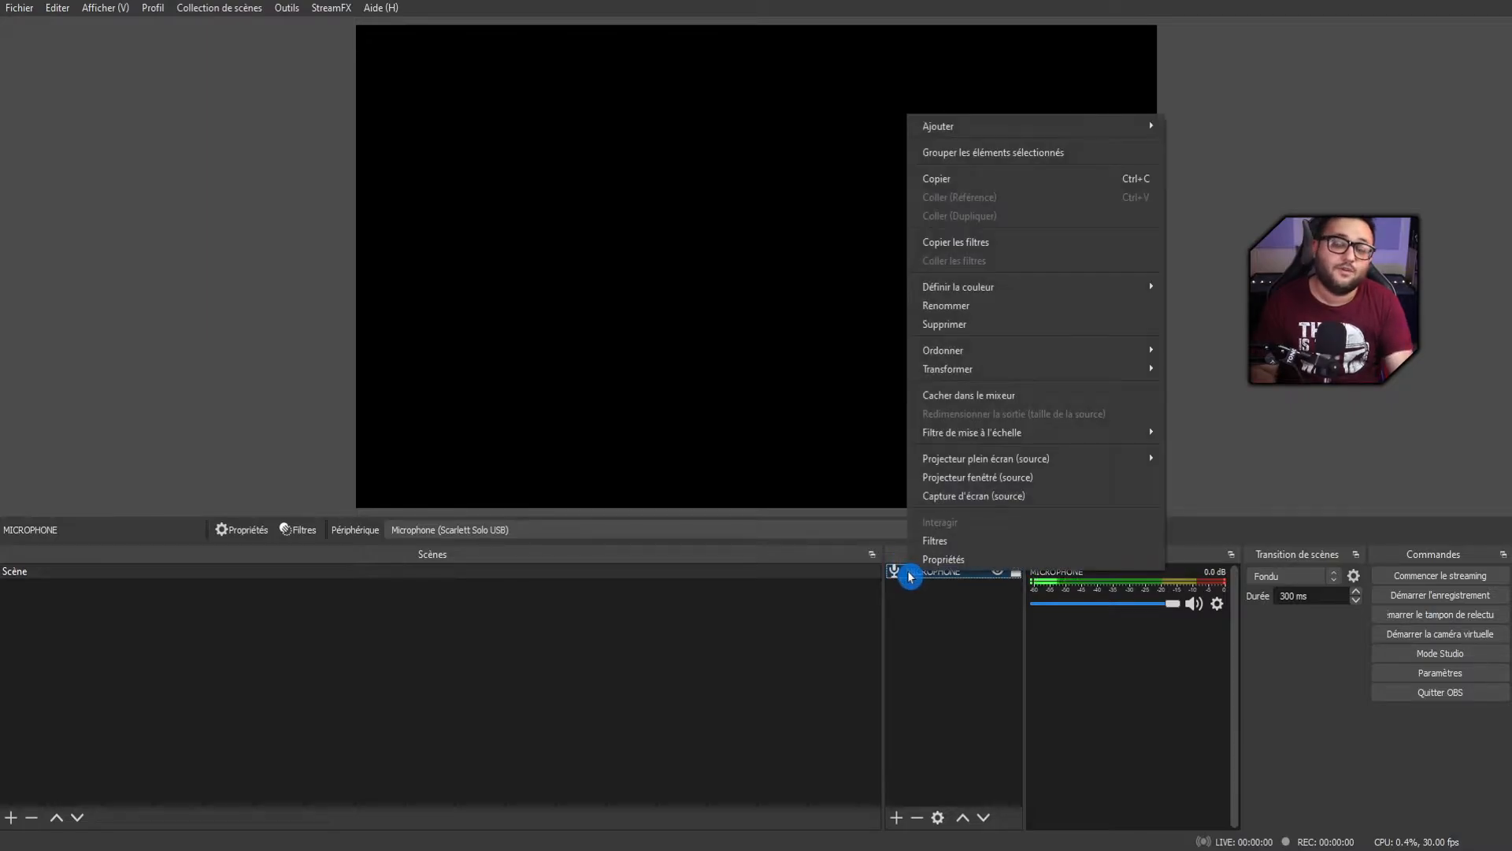
{"action": "left_click", "coordinate": [933, 541]}
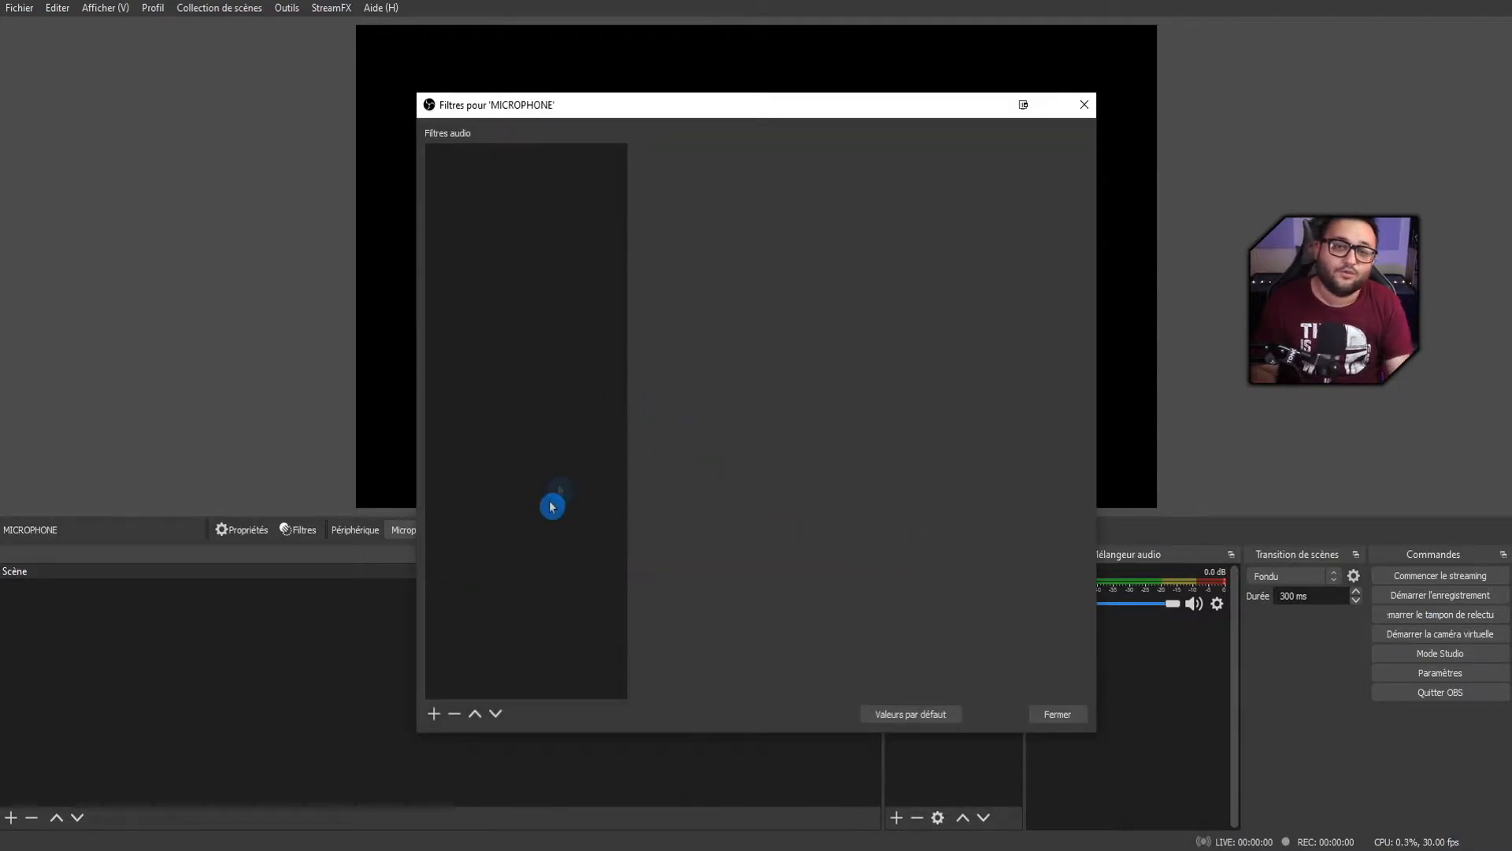
{"action": "left_click", "coordinate": [438, 713]}
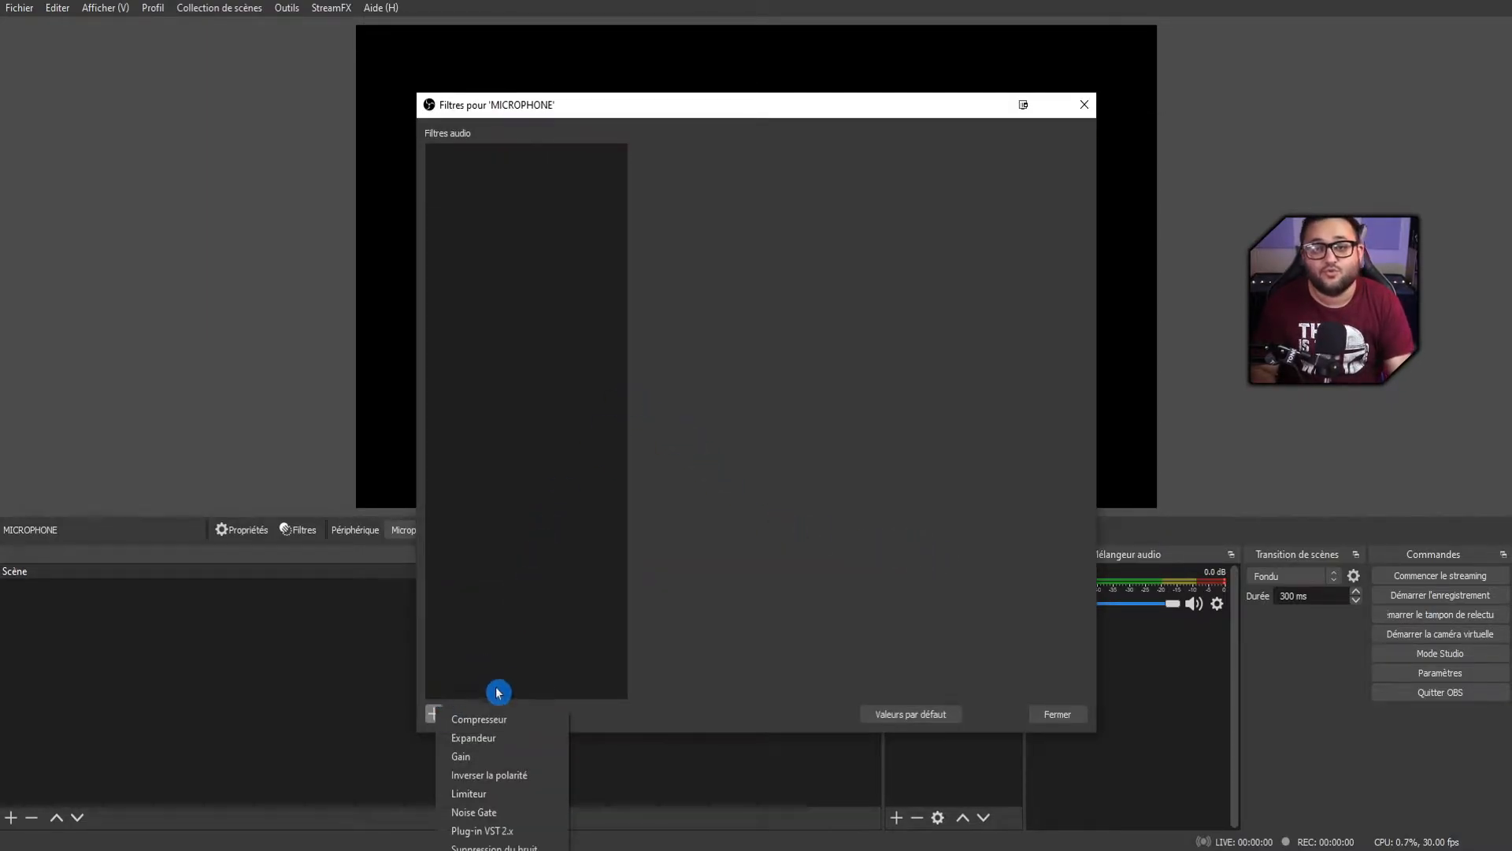
{"action": "left_click", "coordinate": [488, 831]}
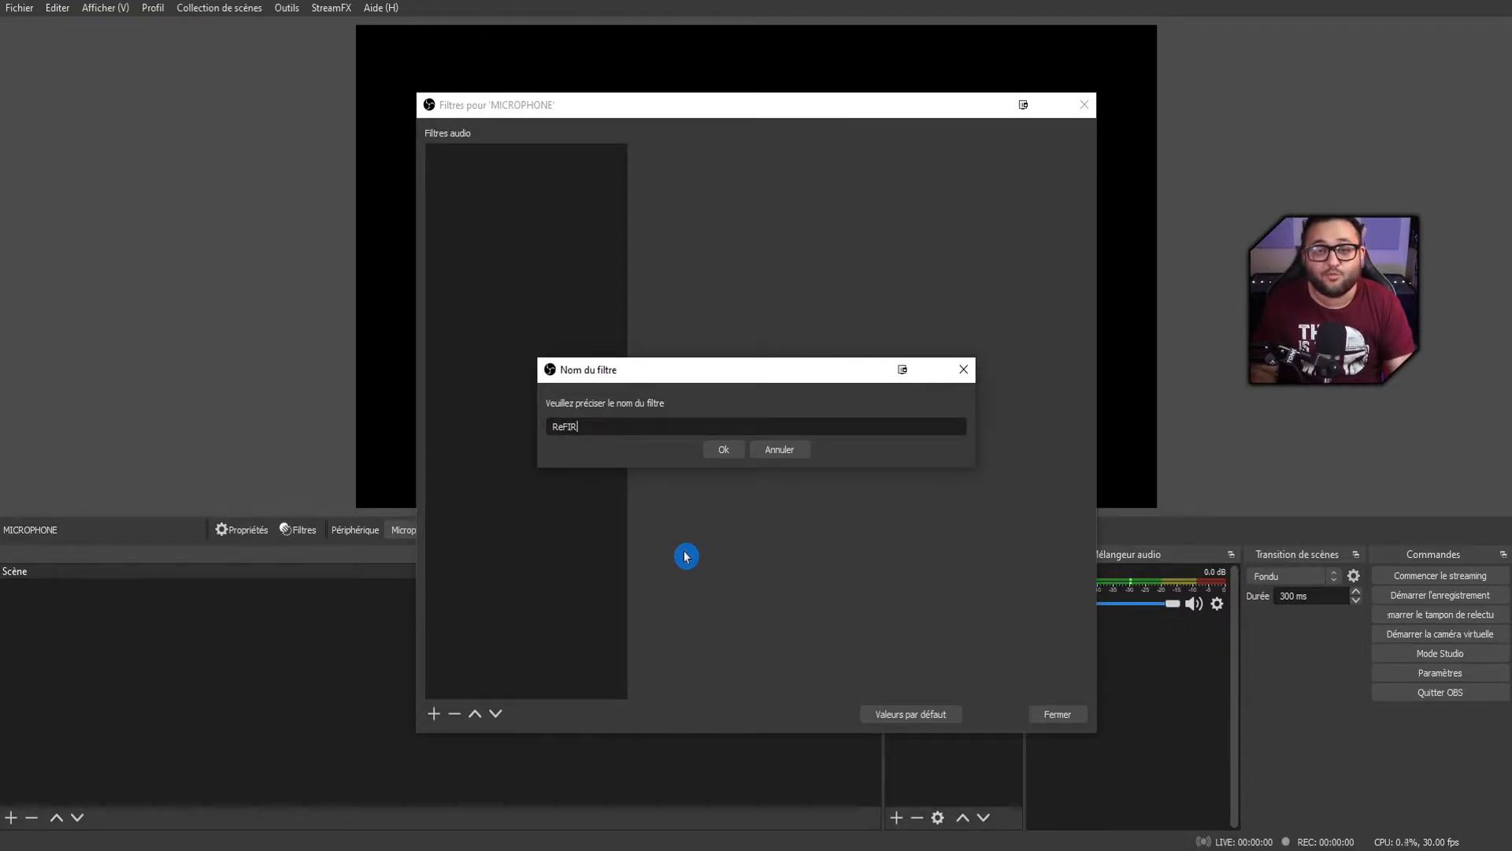
{"action": "key", "text": "Return"}
- Load the reafir_standalone plug-in in the ReFIR filter and show its graphical interface
{"action": "left_click", "coordinate": [719, 154]}
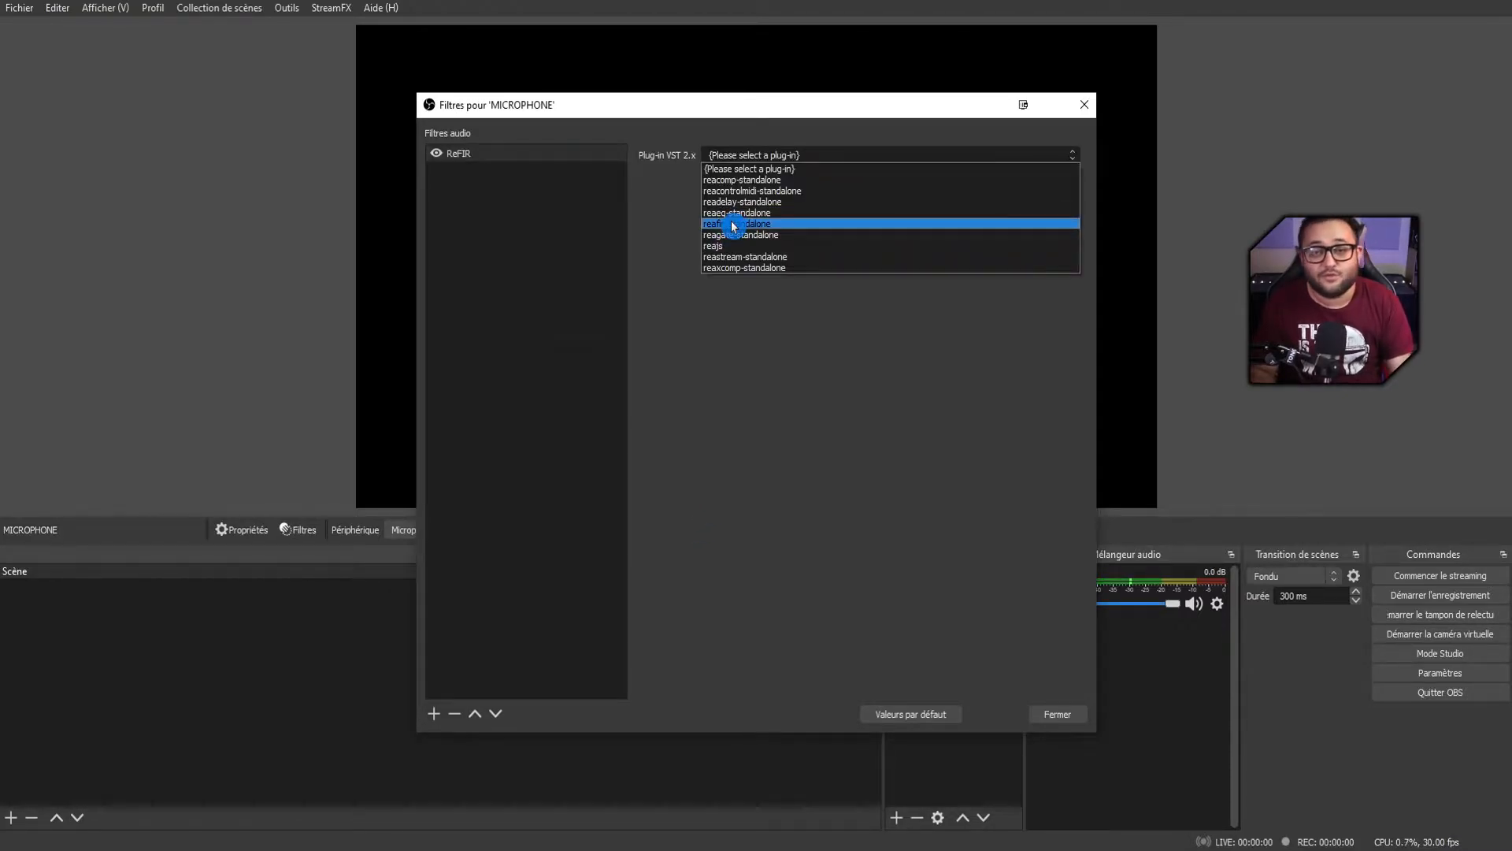
{"action": "left_click", "coordinate": [733, 223]}
{"action": "left_click", "coordinate": [744, 178]}
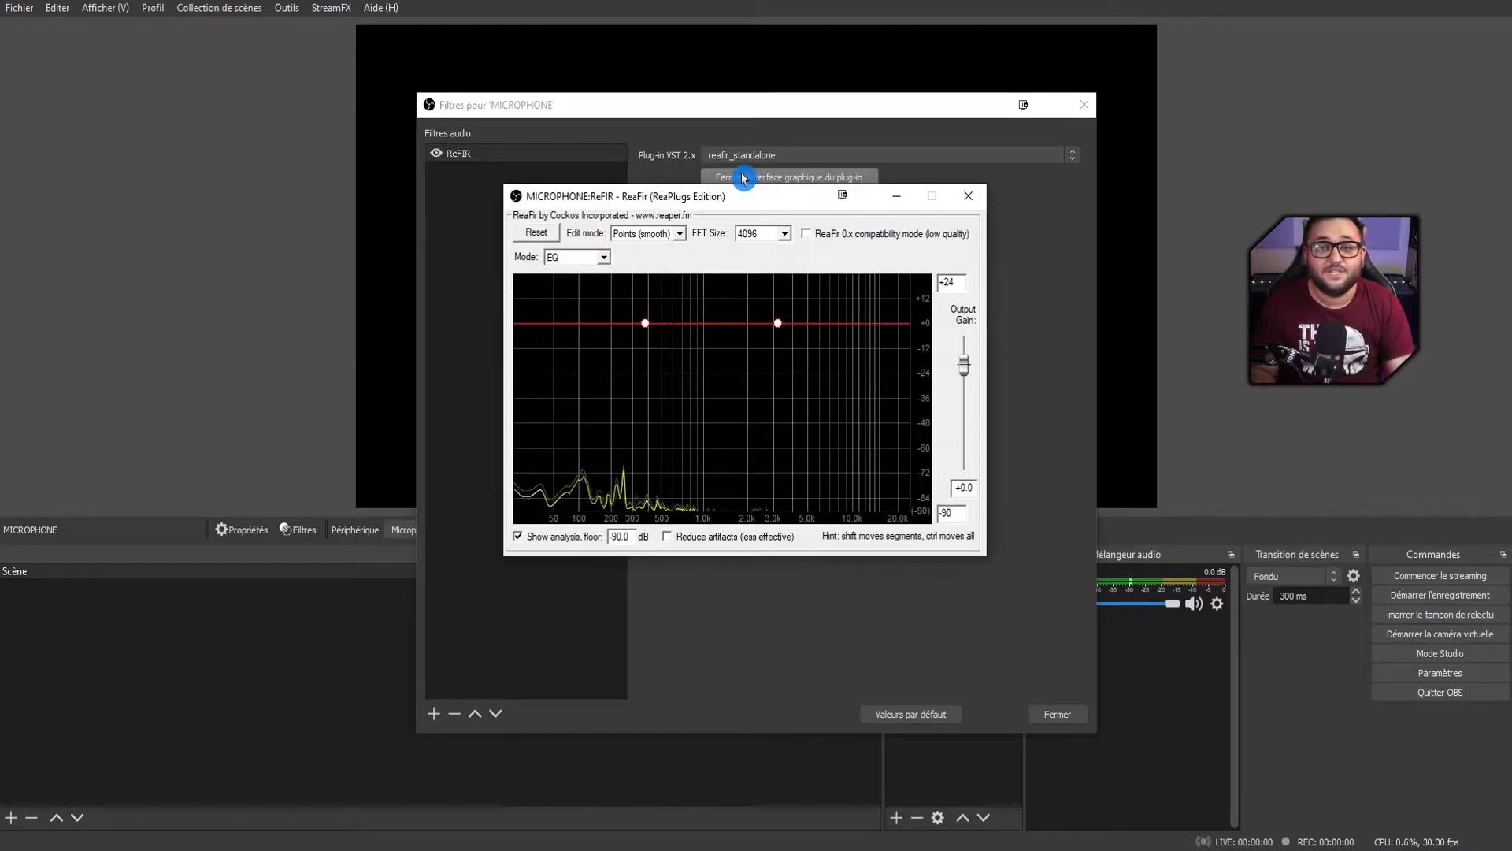
- Set ReaFir to Subtract mode and capture the background noise profile with automatic building, switching it off once captured
{"action": "left_click", "coordinate": [602, 257]}
{"action": "left_click", "coordinate": [572, 315]}
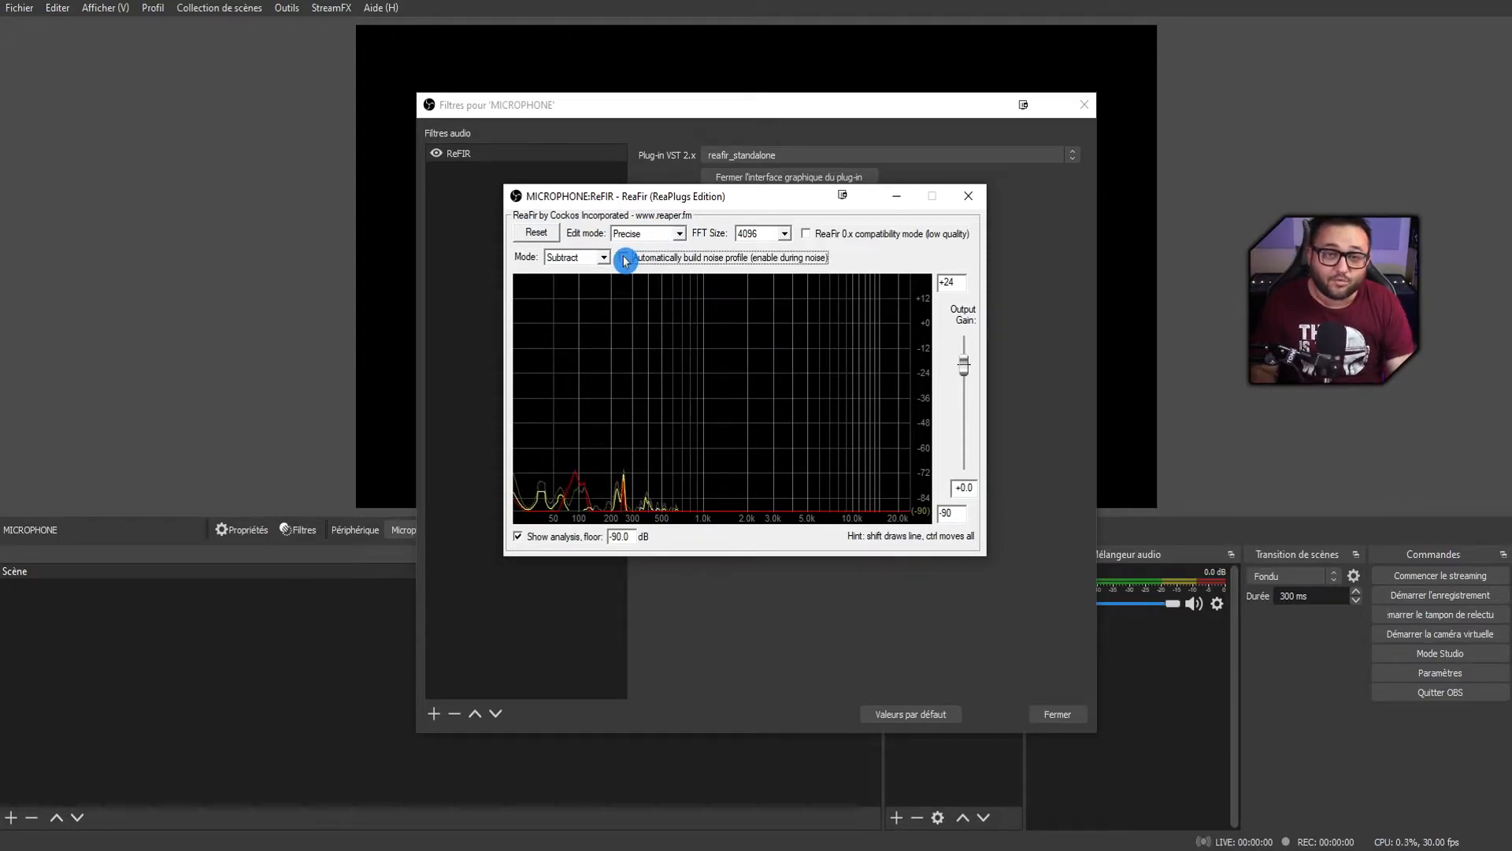
{"action": "left_click", "coordinate": [625, 258]}
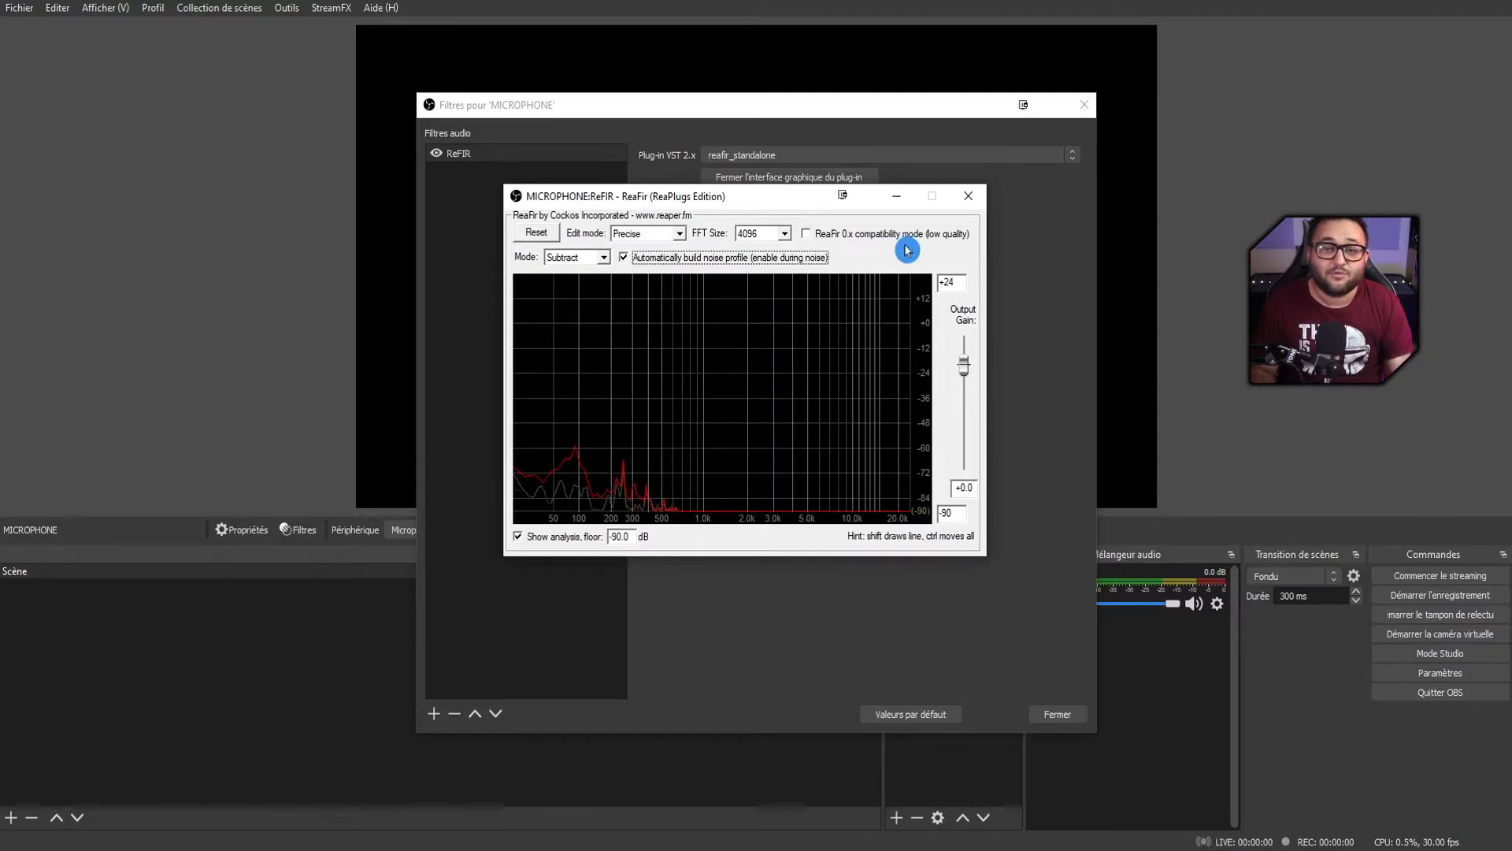
{"action": "left_click", "coordinate": [625, 257]}
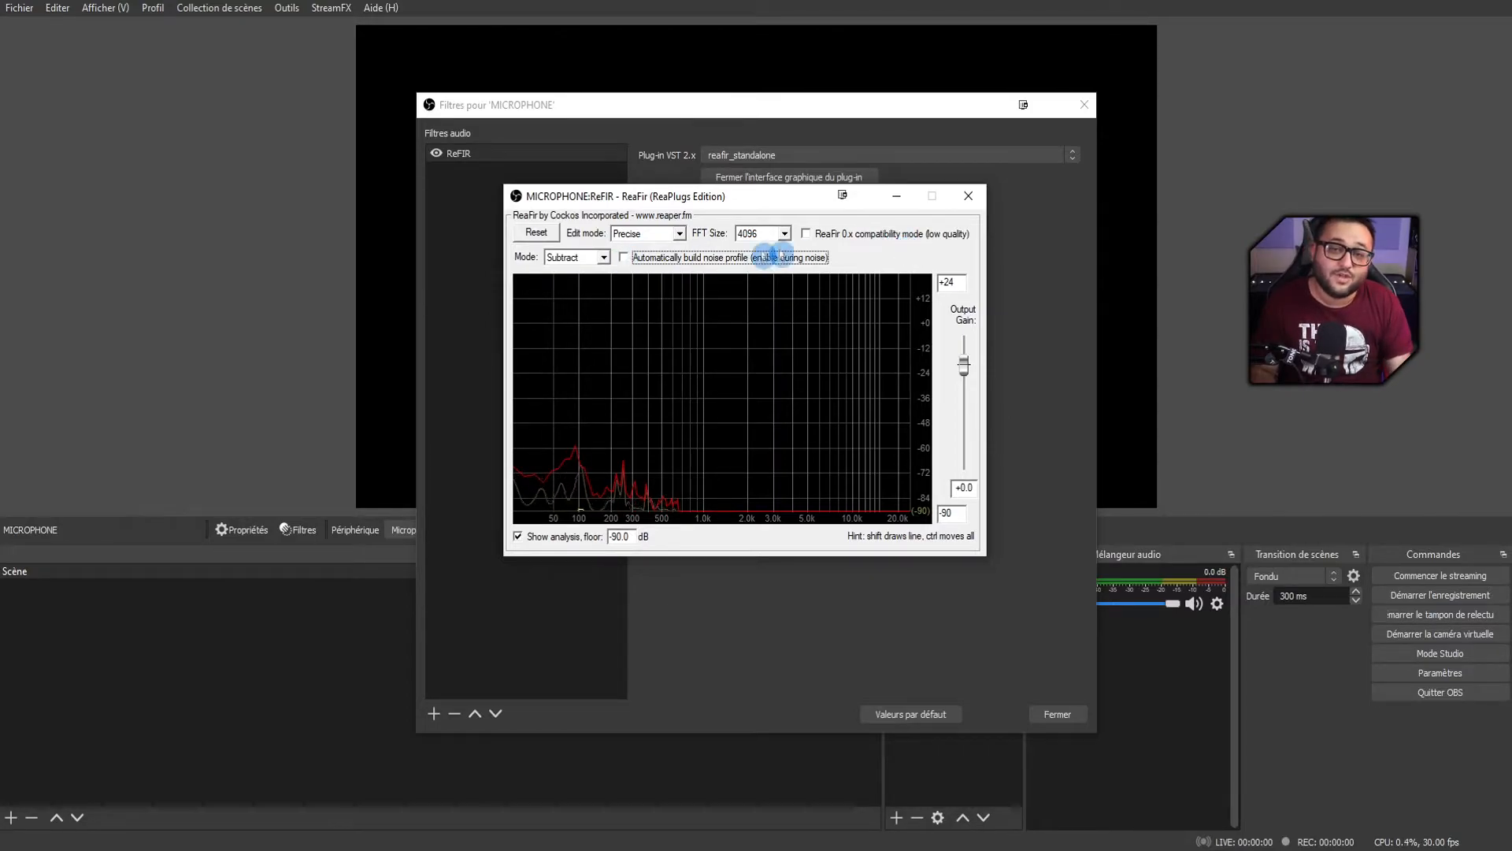
{"action": "left_click", "coordinate": [967, 197]}
- Disable the ReFIR filter and add a noise suppression filter named "Suppression du bruit" instead
{"action": "left_click", "coordinate": [436, 153]}
{"action": "left_click", "coordinate": [435, 717]}
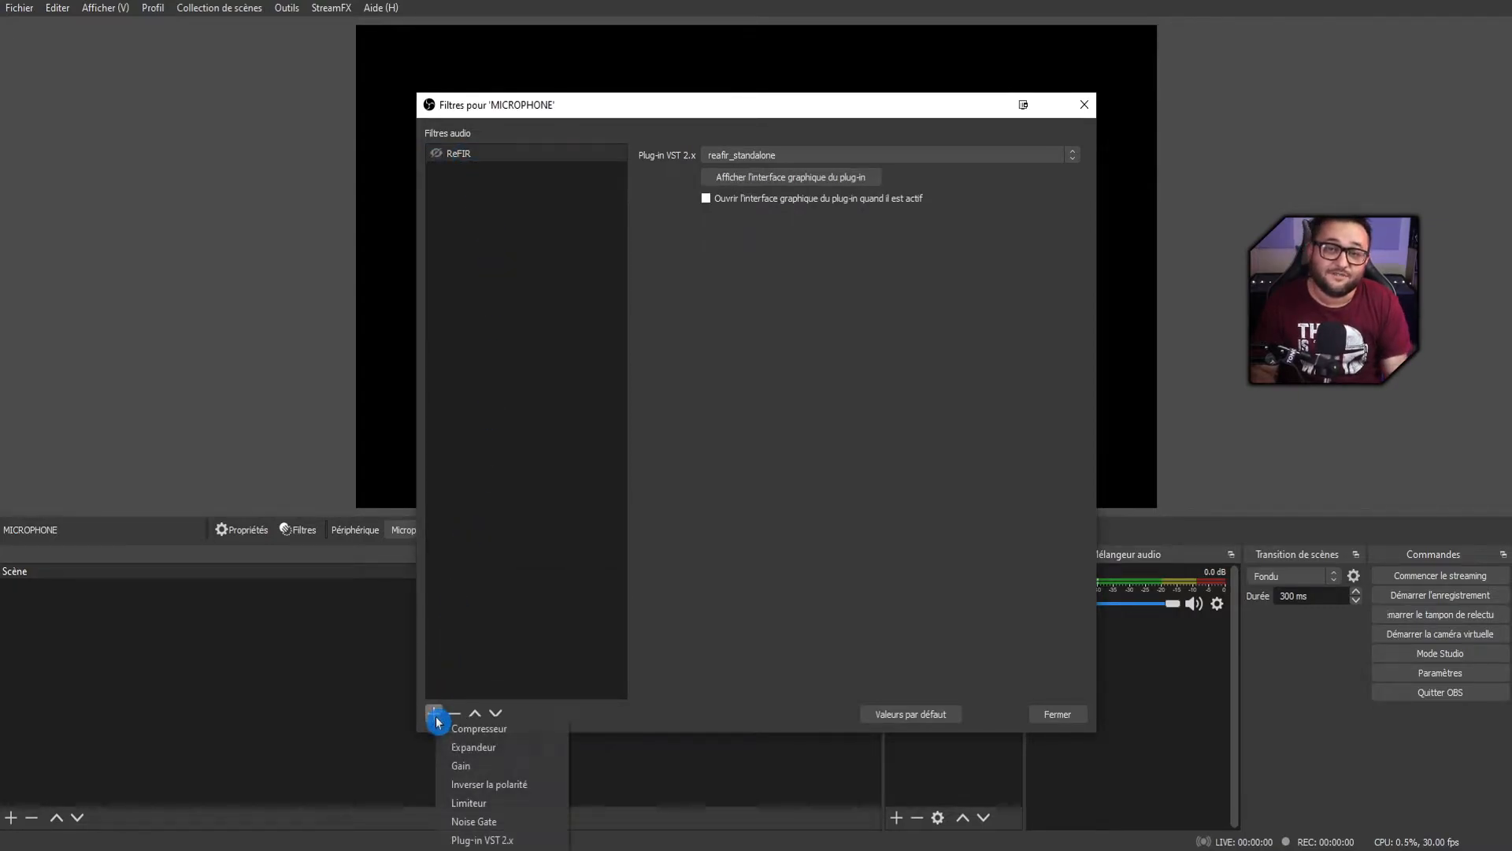
{"action": "left_click", "coordinate": [501, 849]}
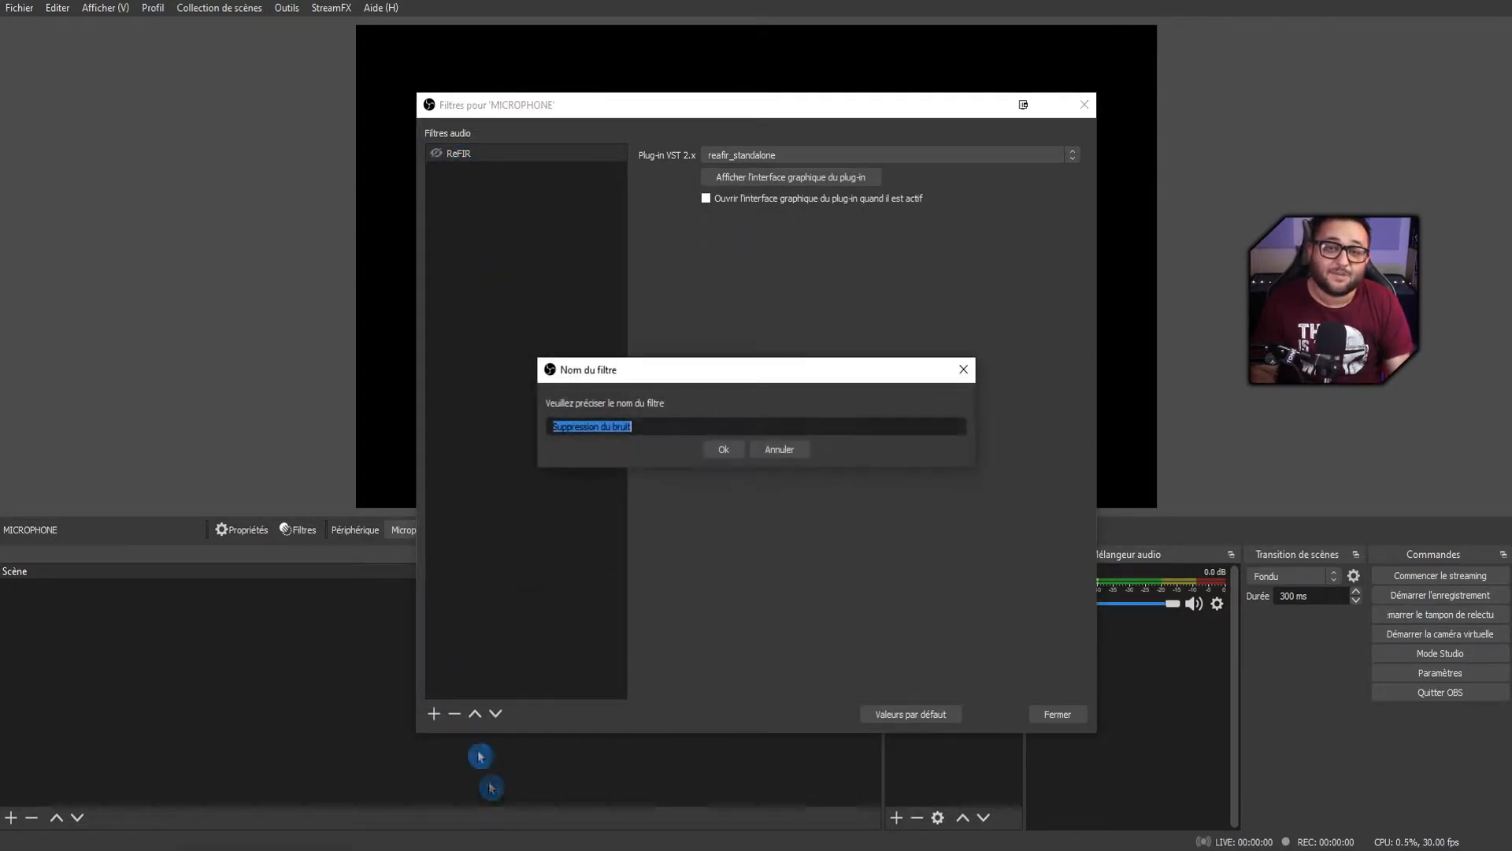
{"action": "left_click", "coordinate": [717, 451]}
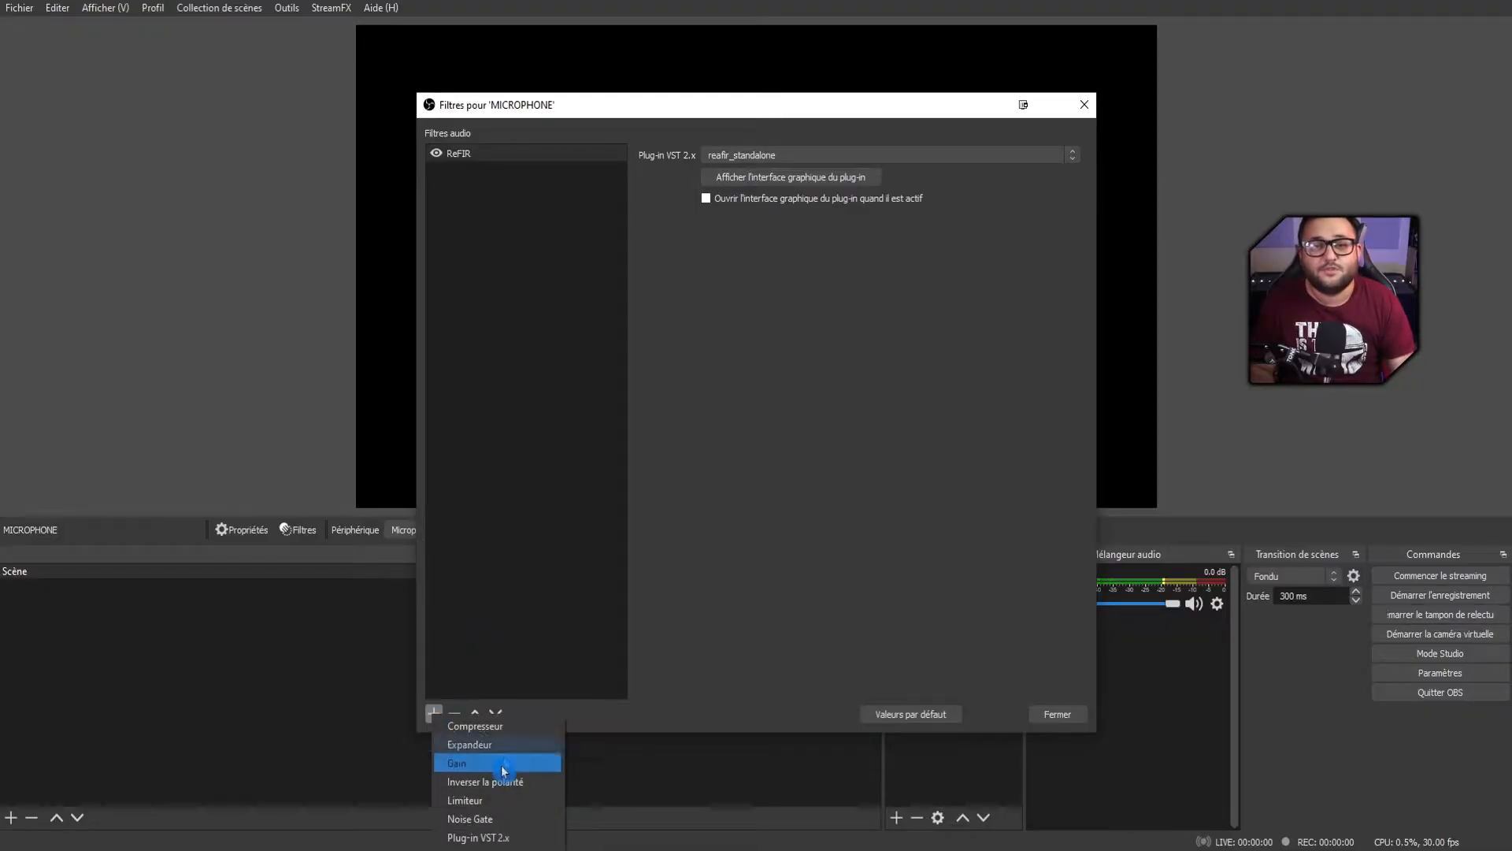
- Add a VST 2.x filter named ReNG with the reagate-standalone plug-in and show its graphical interface
{"action": "left_click", "coordinate": [478, 837]}
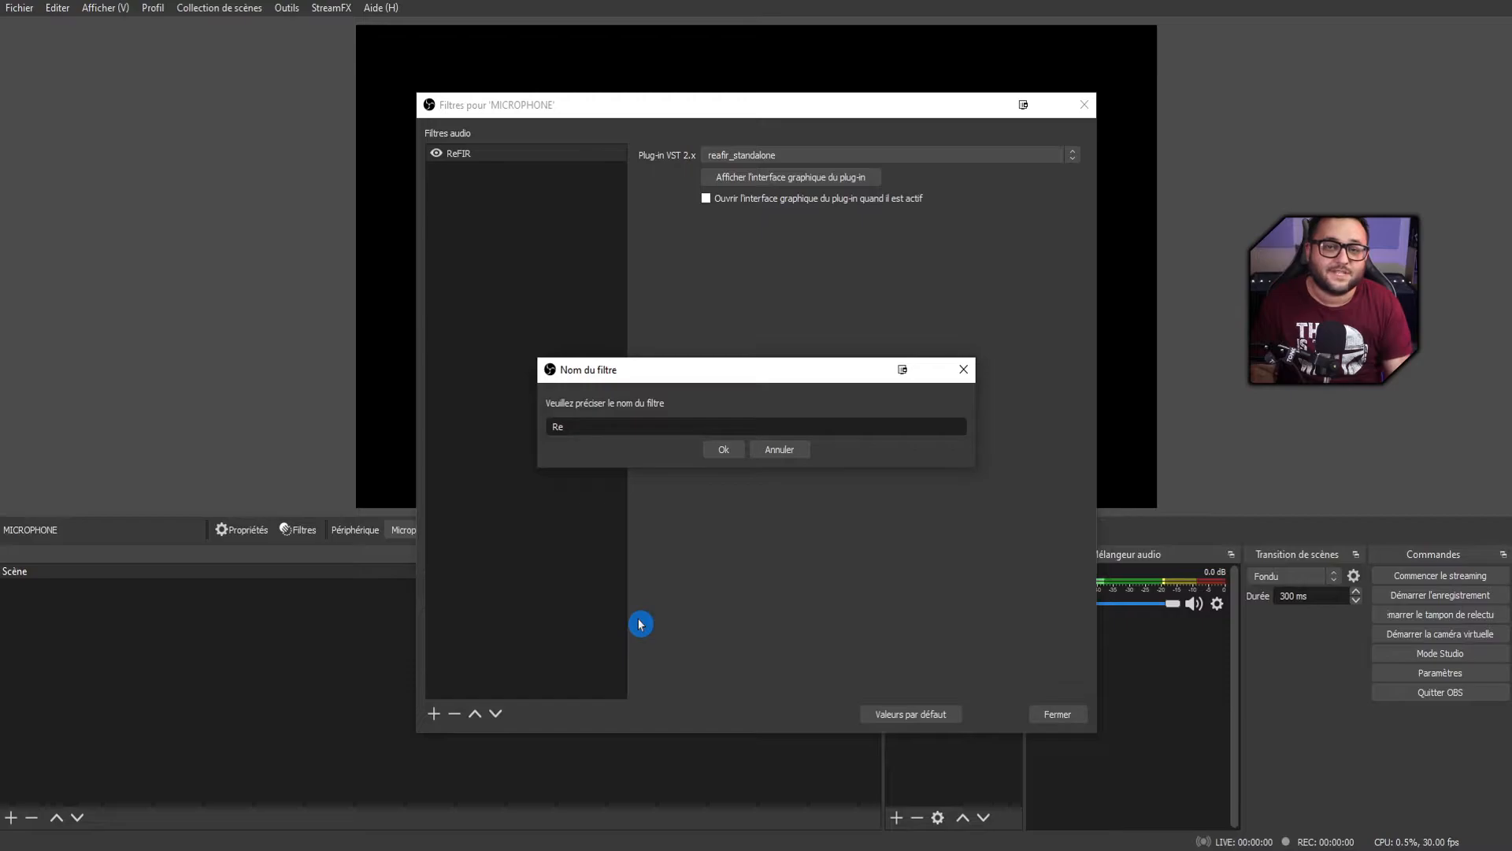
{"action": "type", "text": "ReNG"}
{"action": "key", "text": "Return"}
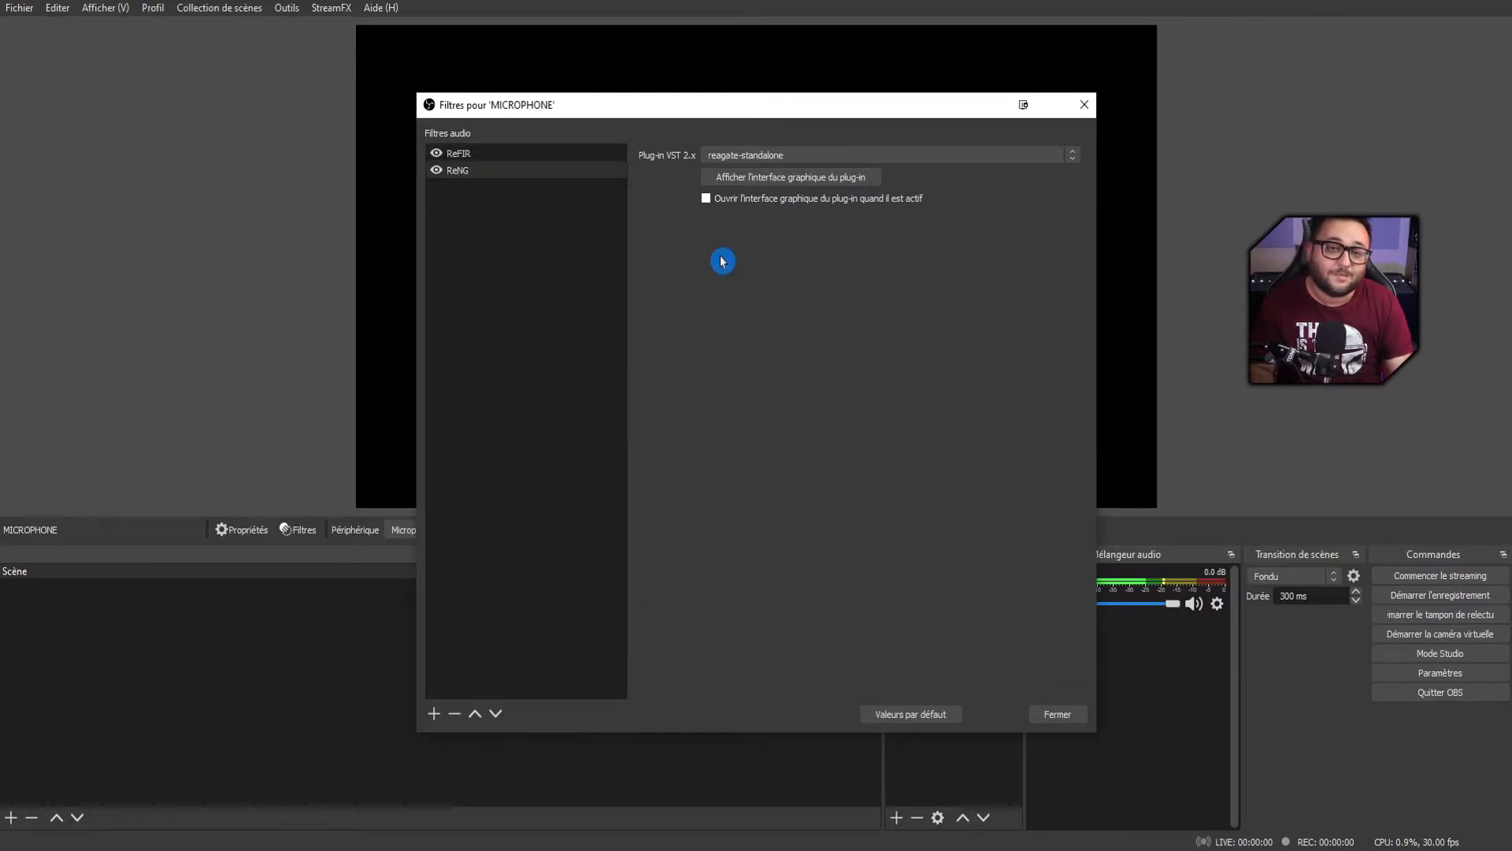
{"action": "left_click", "coordinate": [764, 178]}
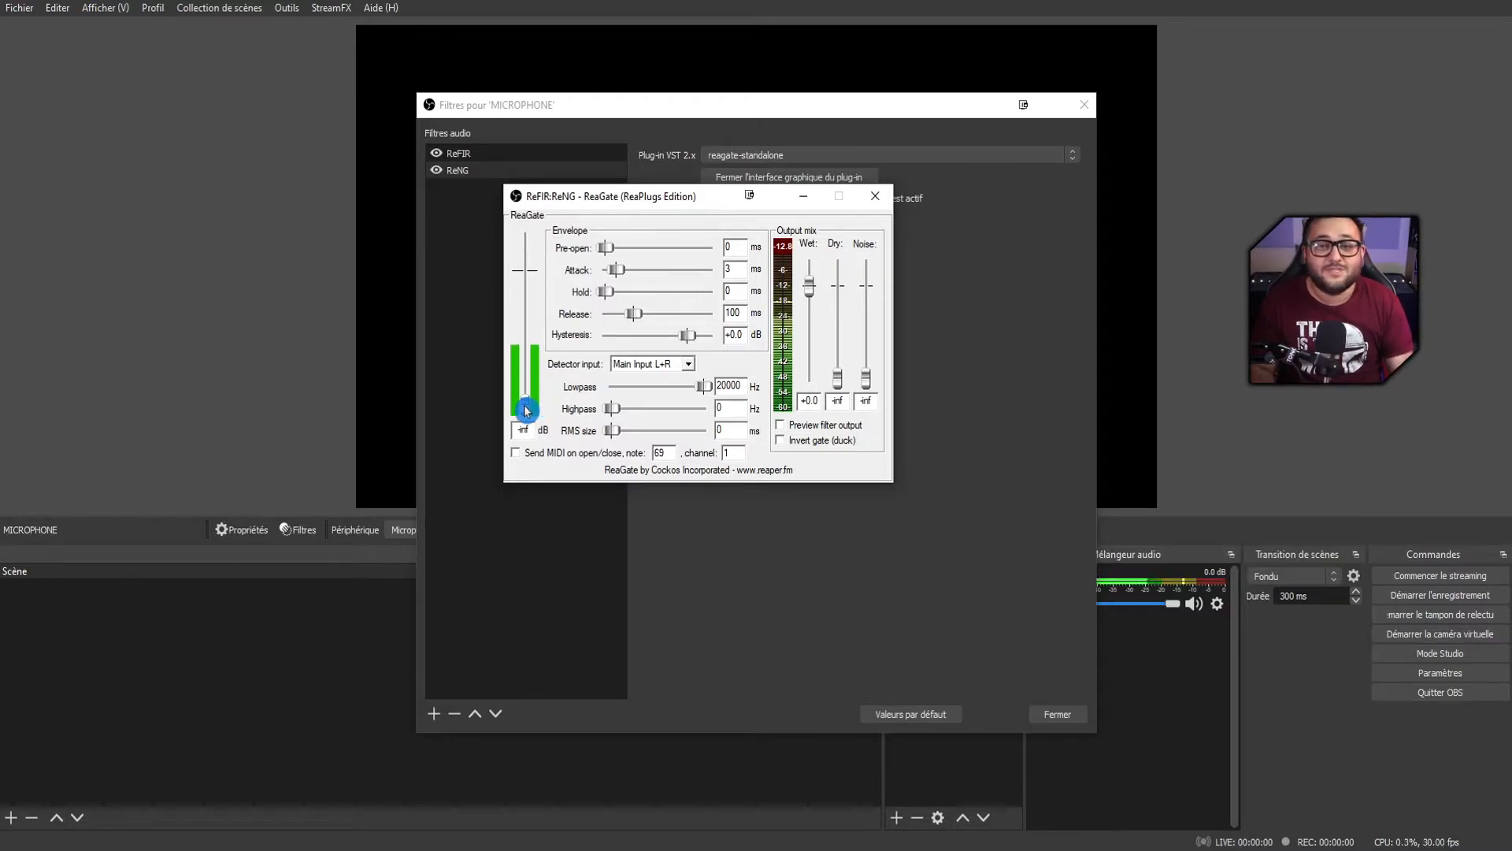
- Set the ReaGate threshold to -40 dB and the hold time to 100 ms
{"action": "left_click_drag", "start_coordinate": [527, 409], "coordinate": [528, 410]}
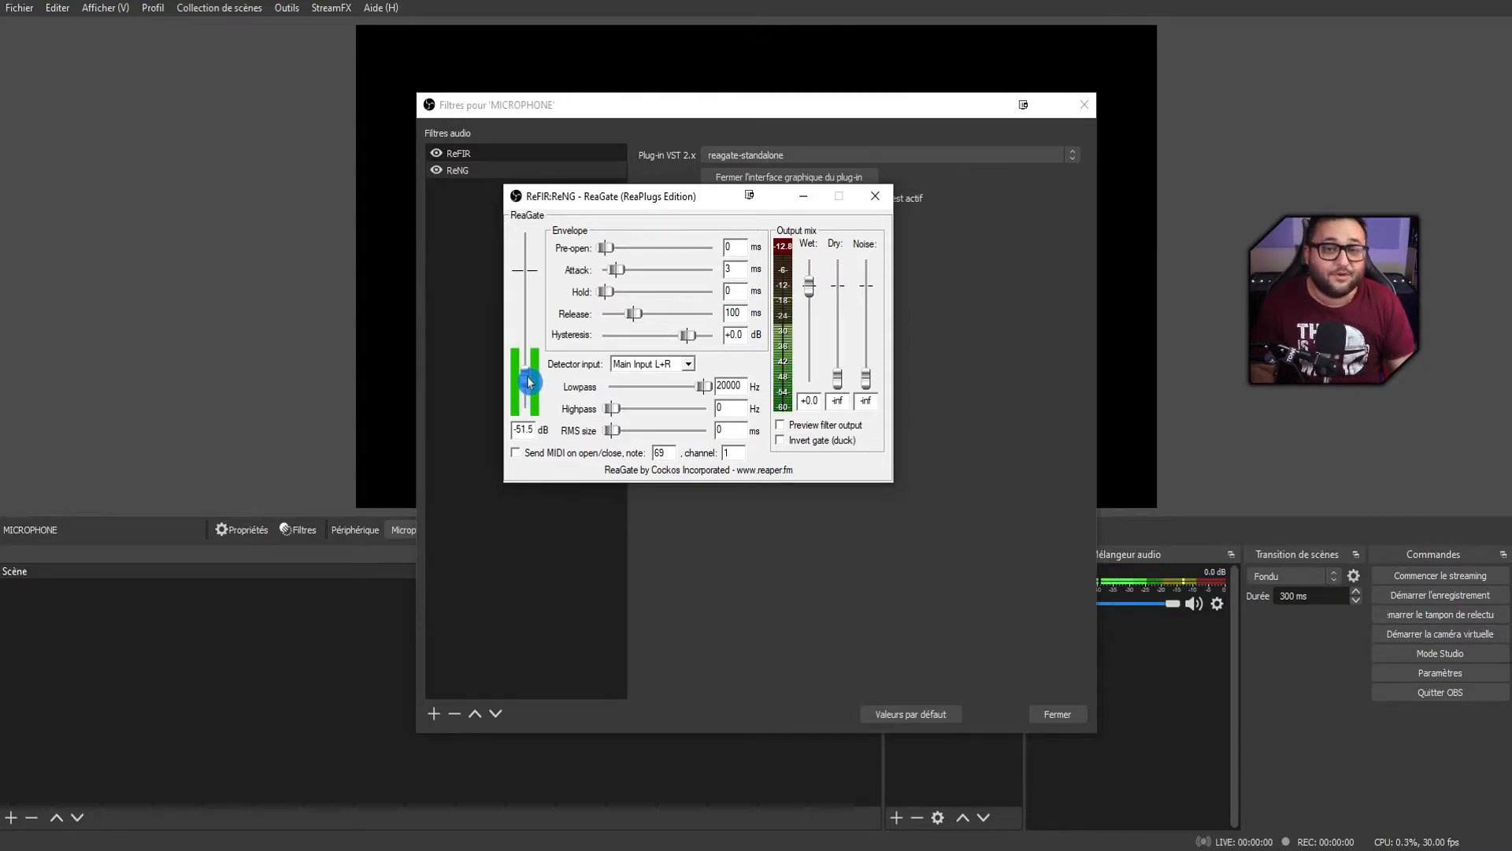
{"action": "left_click_drag", "start_coordinate": [529, 376], "coordinate": [529, 365]}
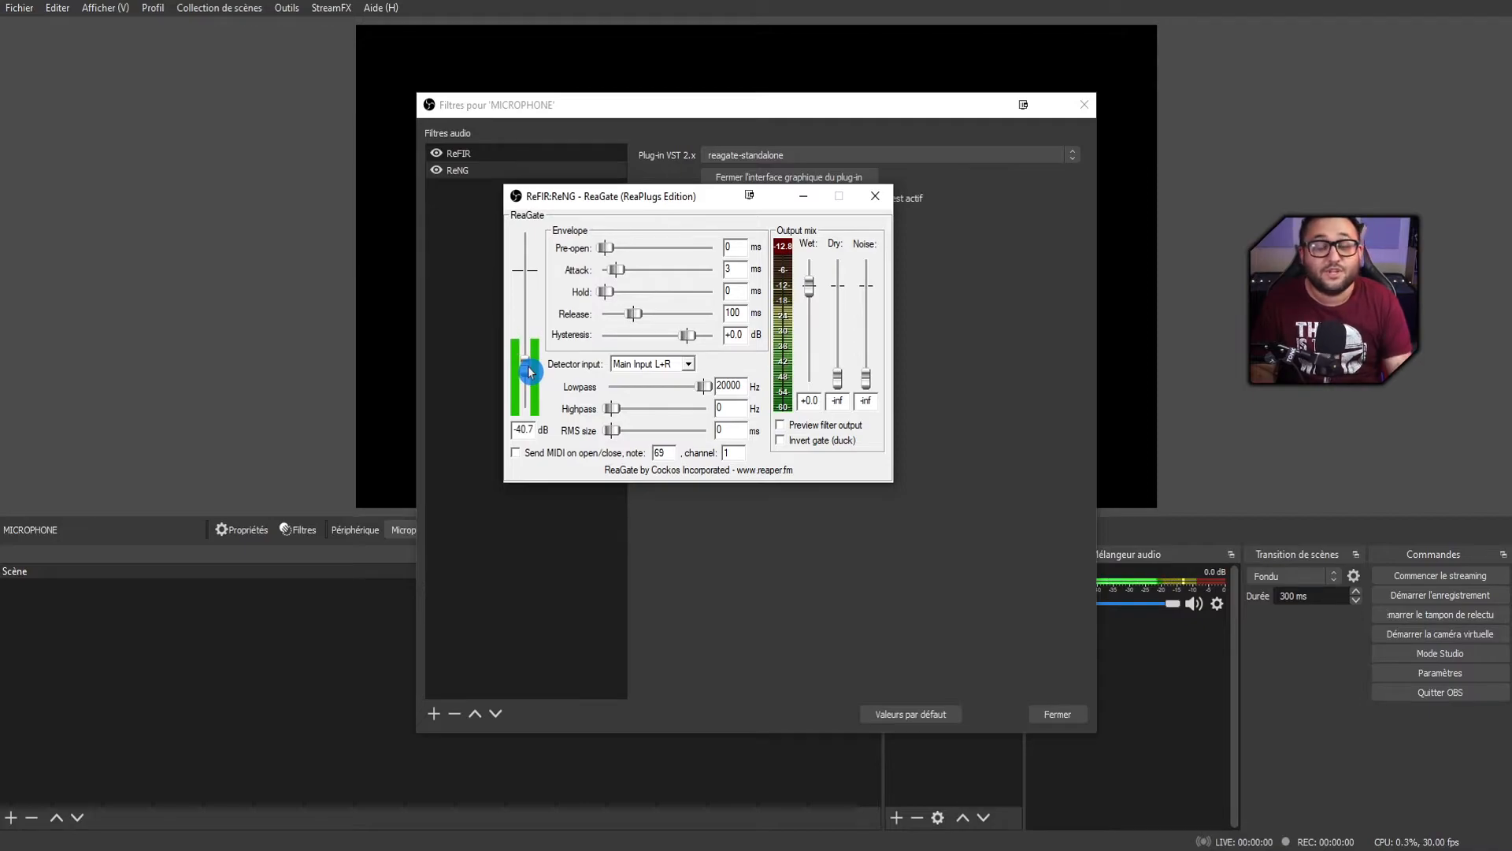
{"action": "left_click_drag", "start_coordinate": [606, 292], "coordinate": [650, 293]}
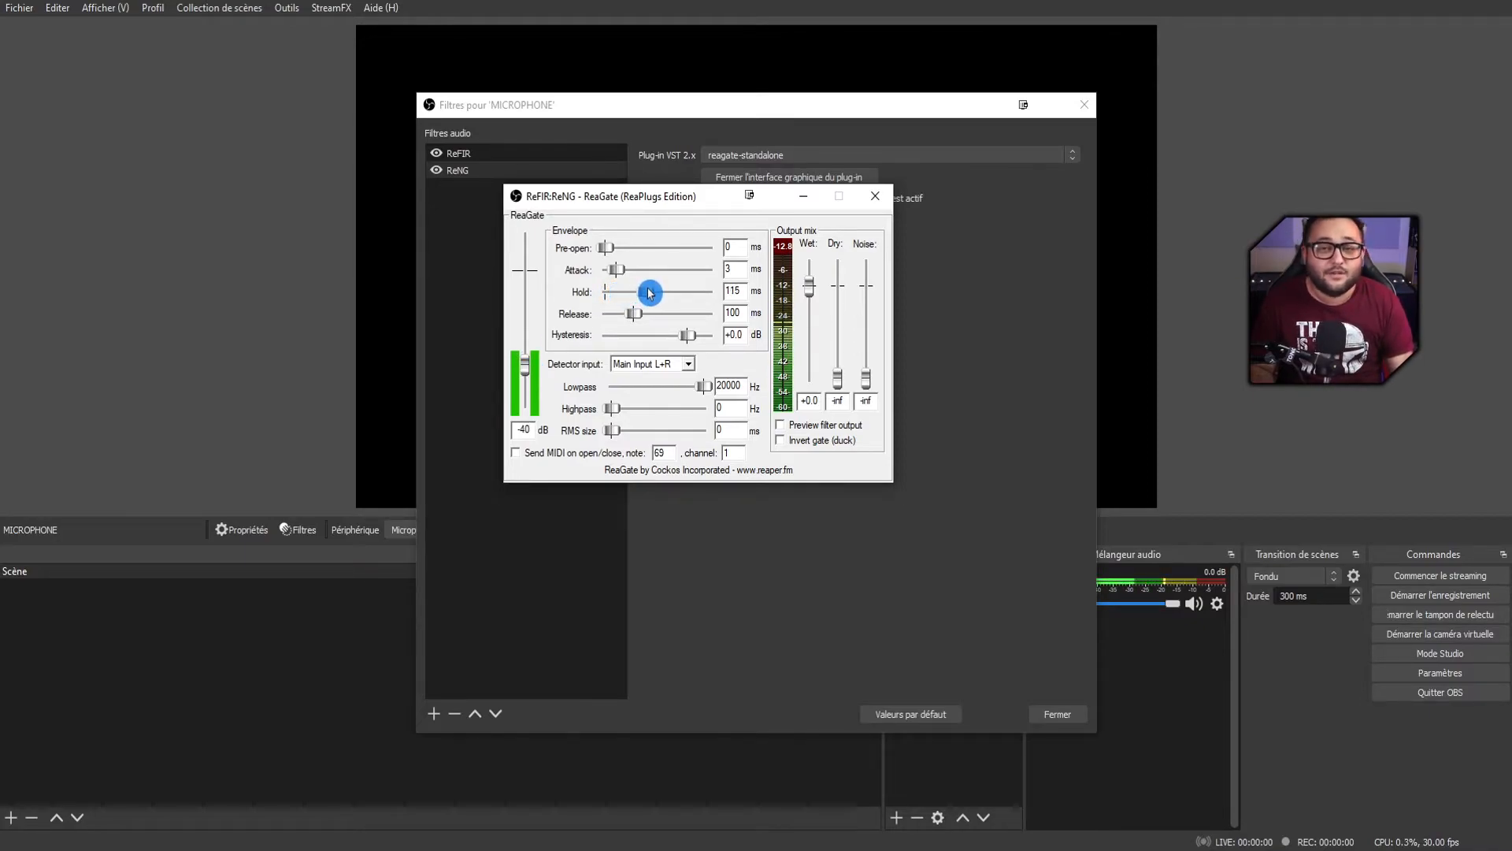
{"action": "type", "text": "100"}
{"action": "left_click", "coordinate": [743, 310]}
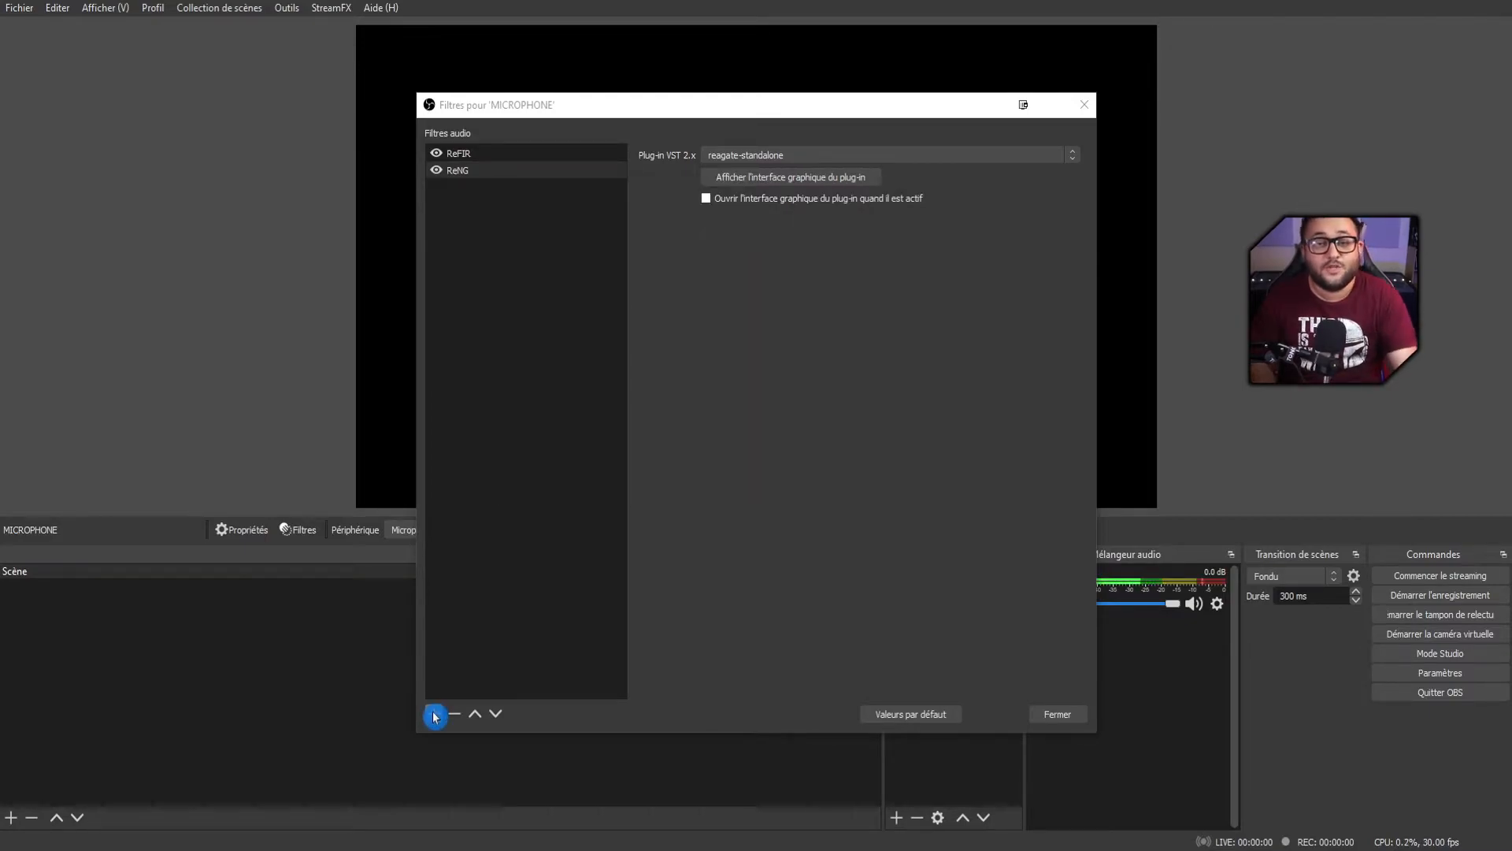
- Add another VST 2.x plug-in filter to the microphone and name it ReCOMP
{"action": "left_click", "coordinate": [433, 713]}
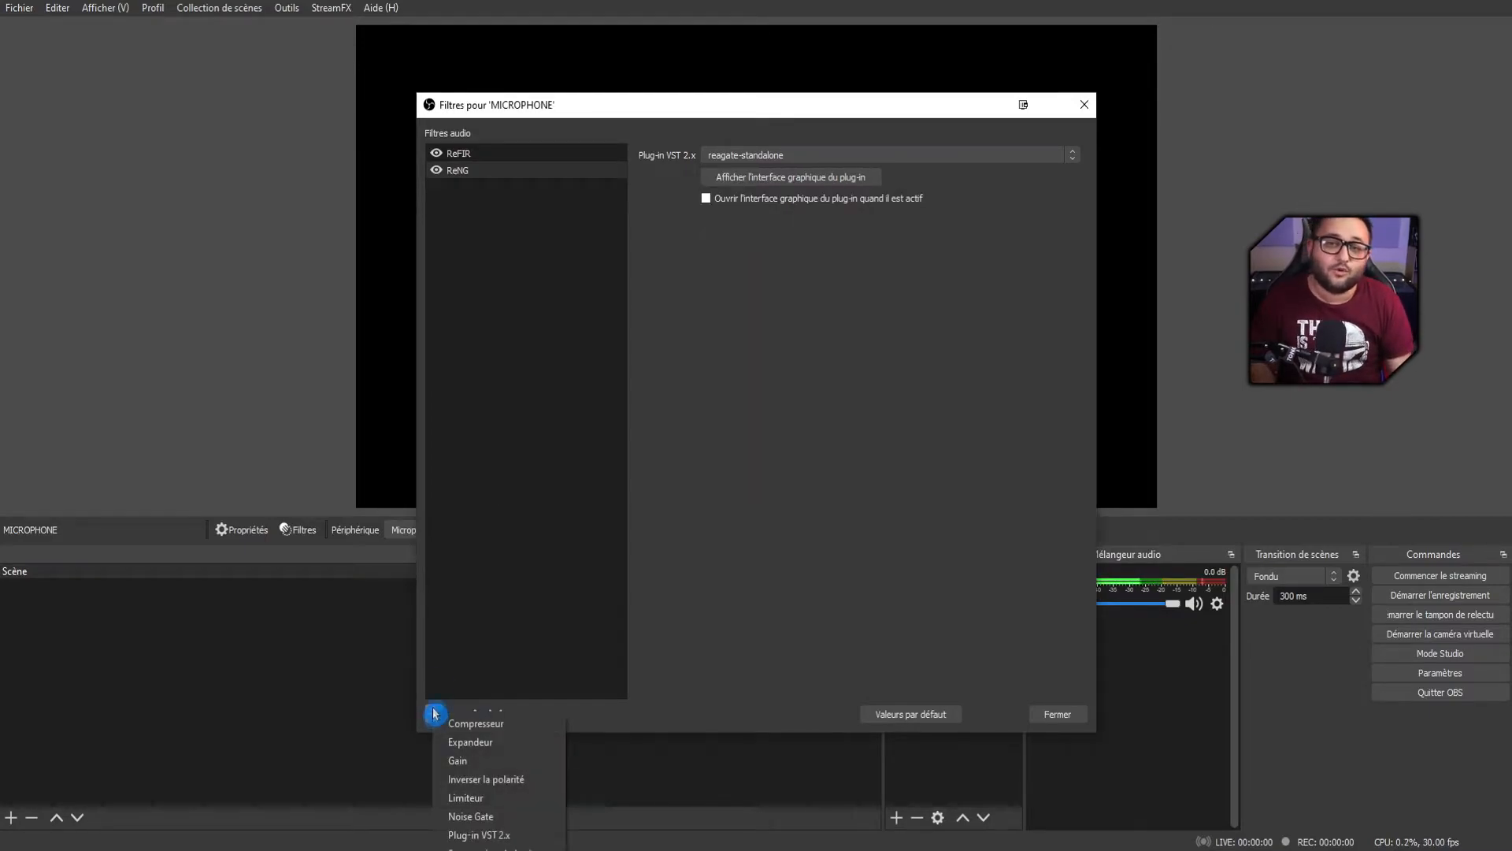
{"action": "left_click", "coordinate": [493, 835]}
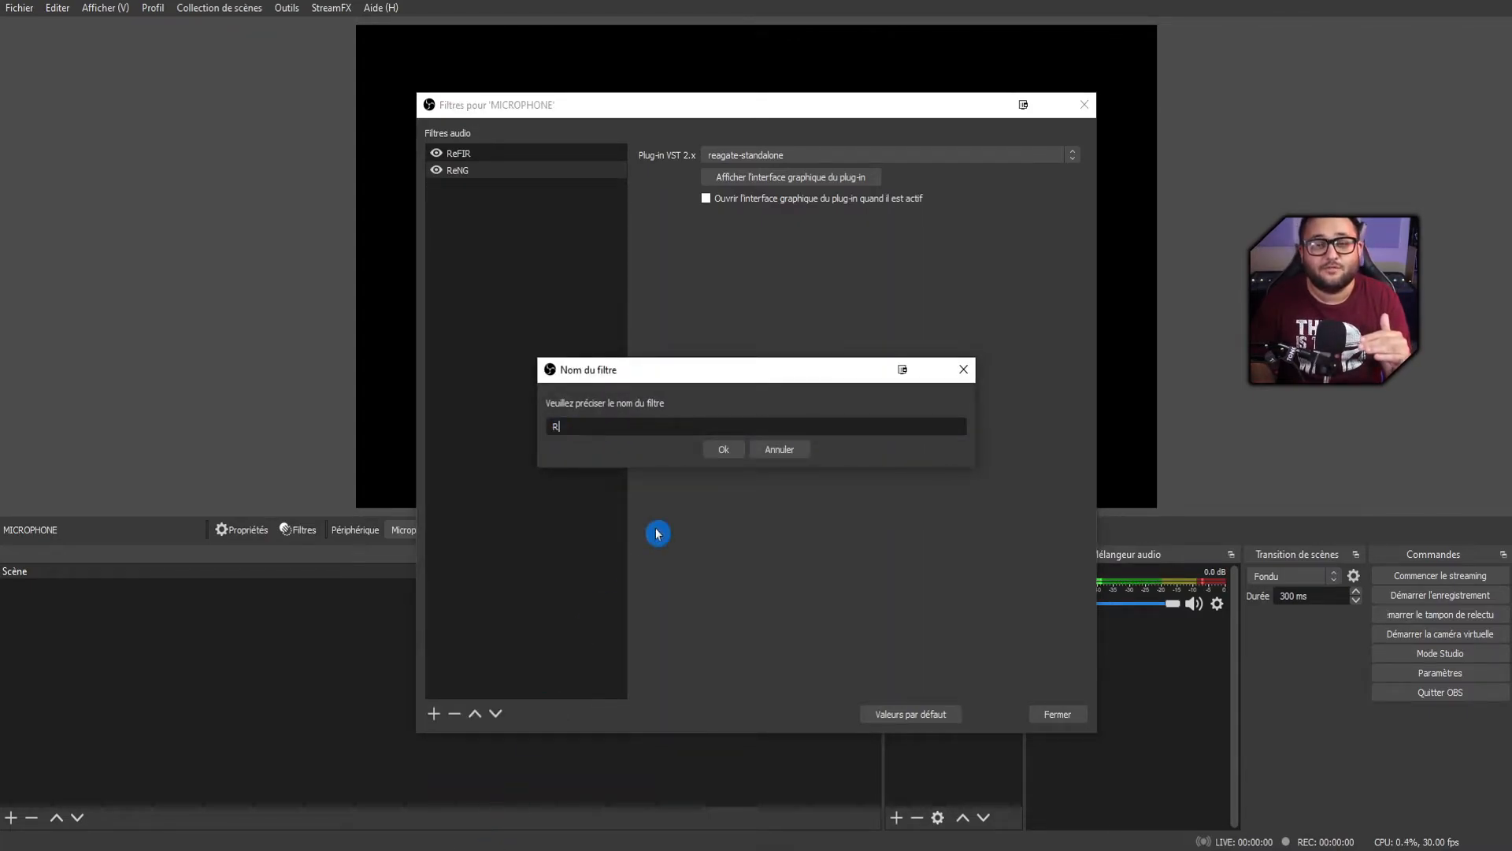
{"action": "type", "text": "ReCOMP"}
{"action": "key", "text": "Return"}
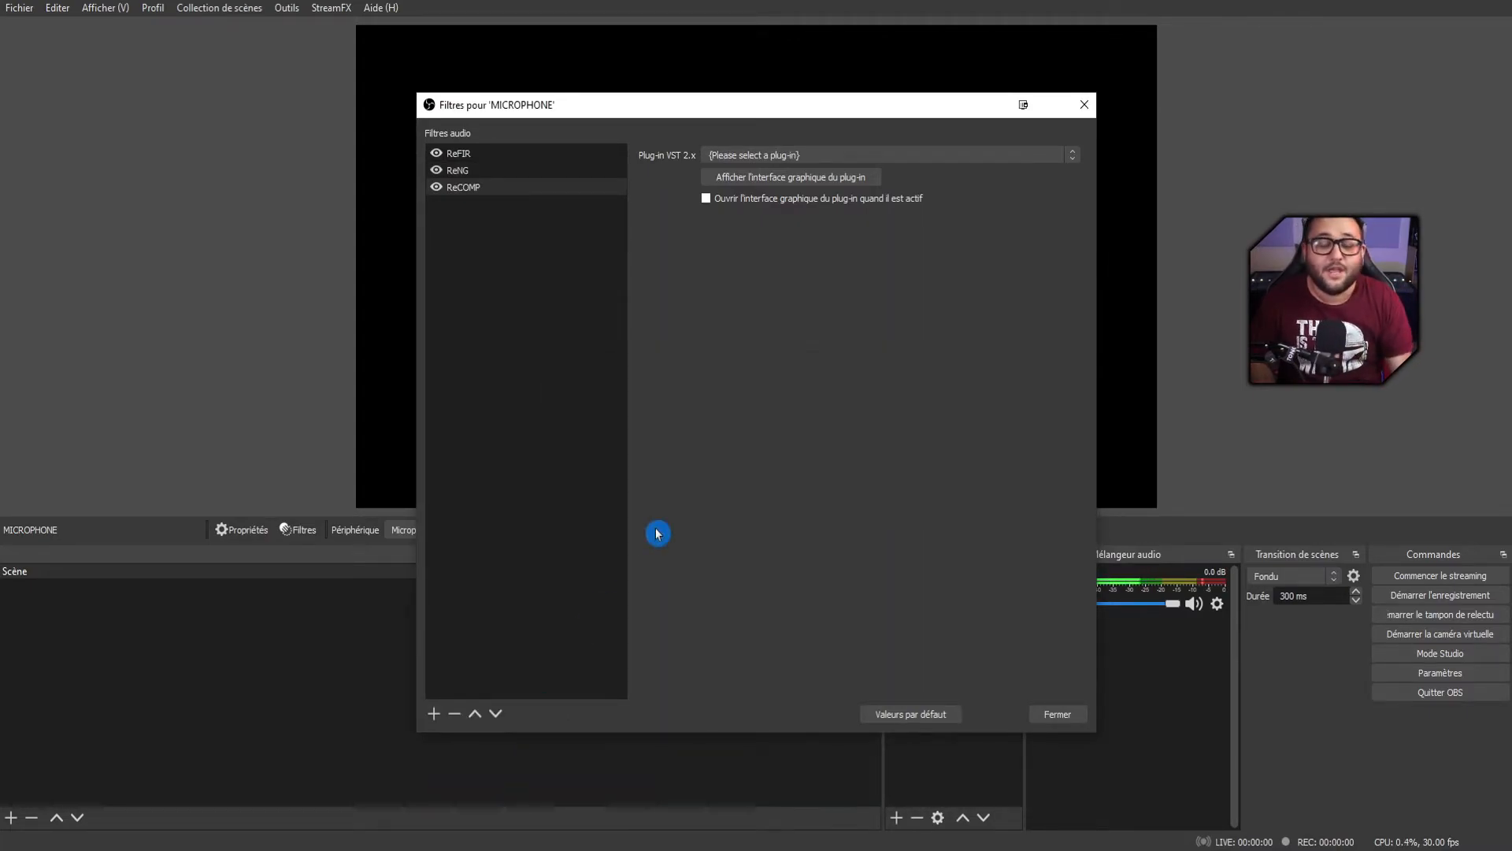
- Load the reacomp-standalone plug-in in the ReCOMP filter and show its graphical interface
{"action": "left_click", "coordinate": [721, 155]}
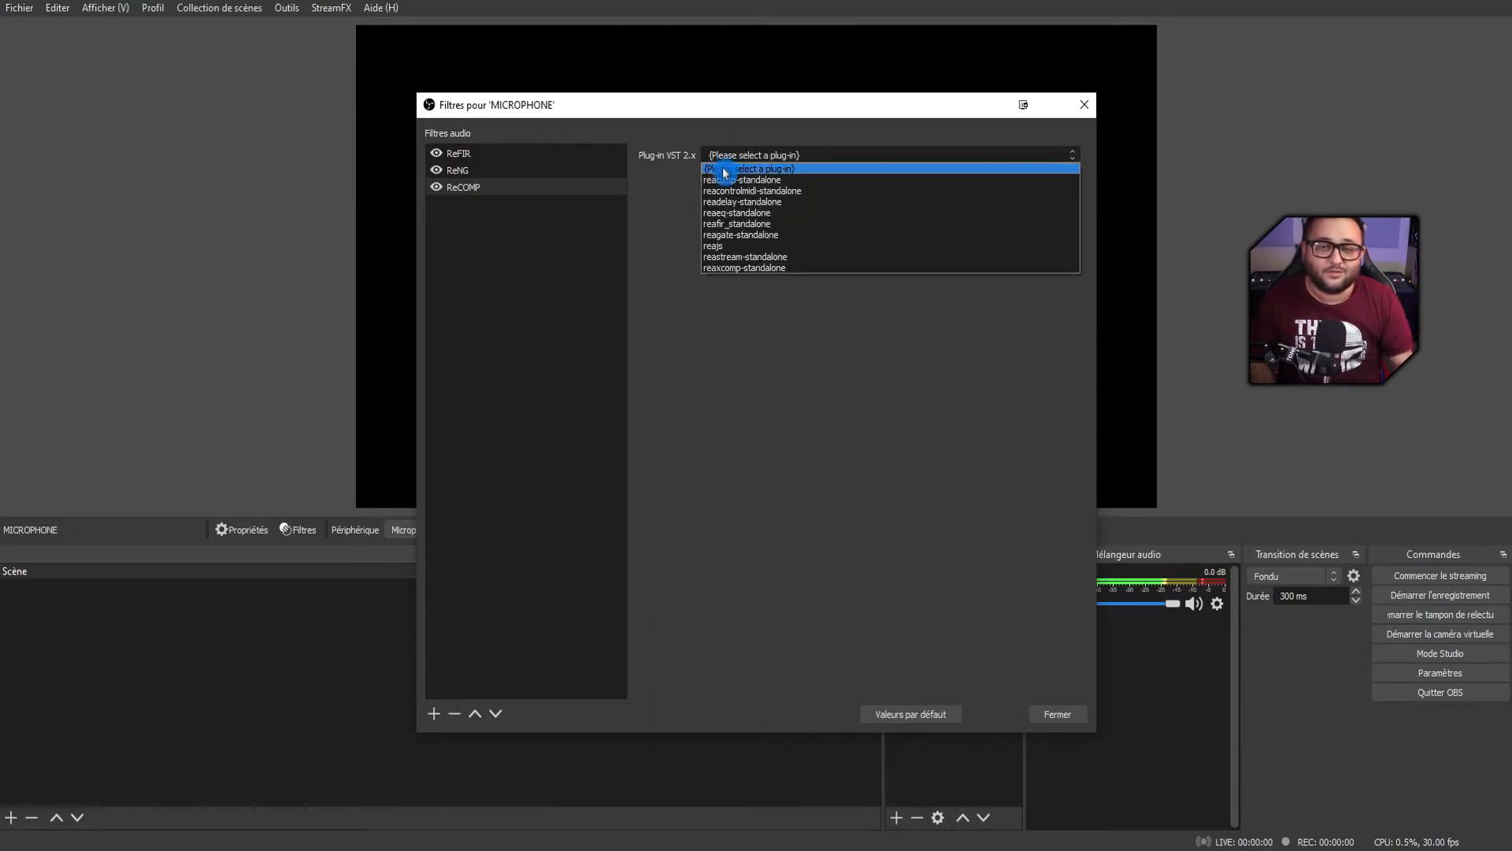
{"action": "left_click", "coordinate": [724, 181]}
{"action": "left_click", "coordinate": [749, 176]}
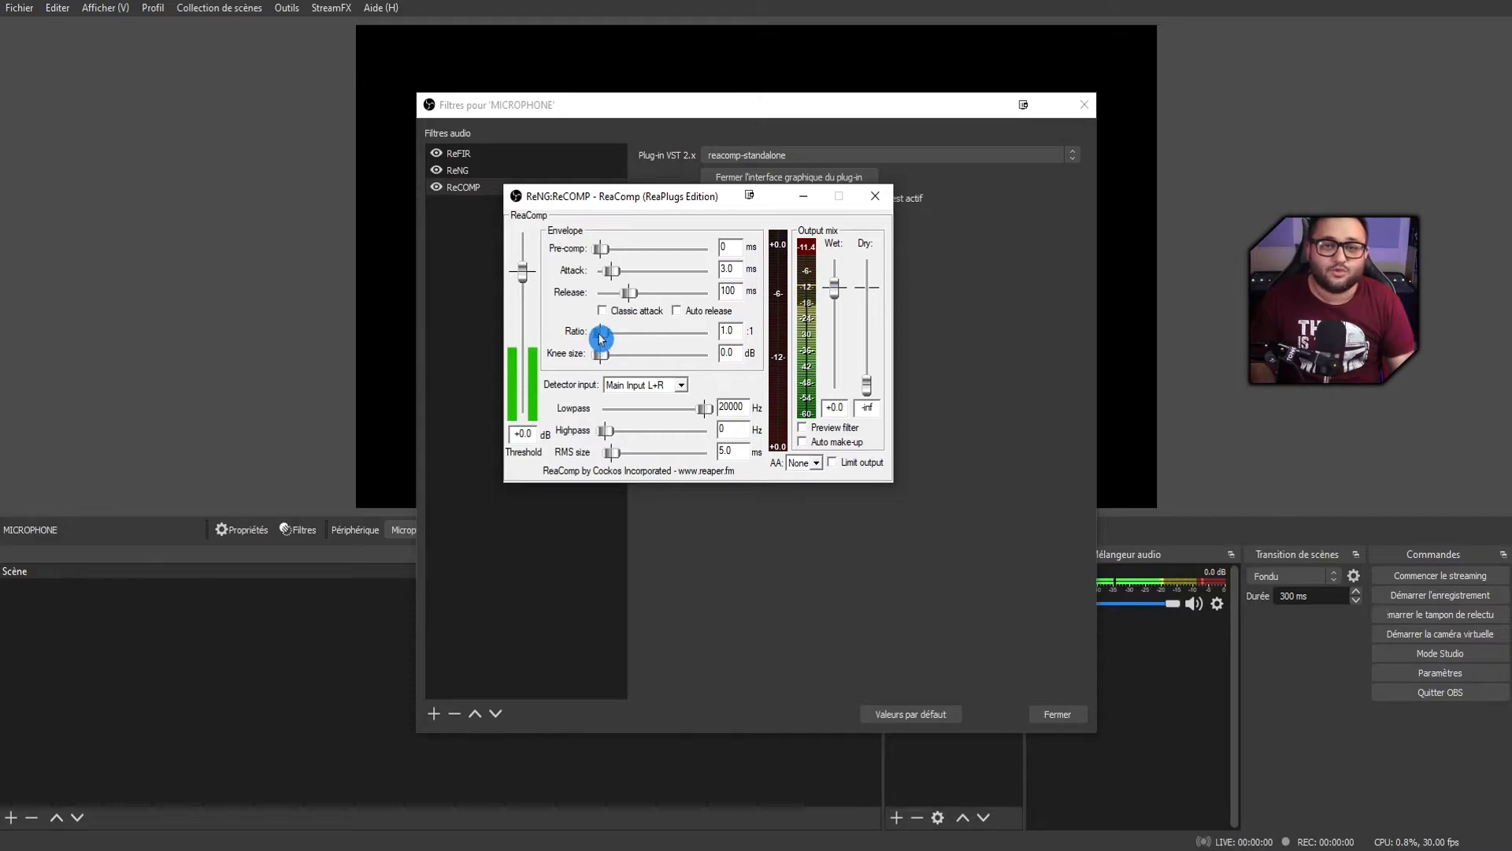
- Set the ReaComp ratio to 4:1 and the threshold to -27 dB
{"action": "left_click_drag", "start_coordinate": [627, 332], "coordinate": [628, 332]}
{"action": "left_click", "coordinate": [721, 334]}
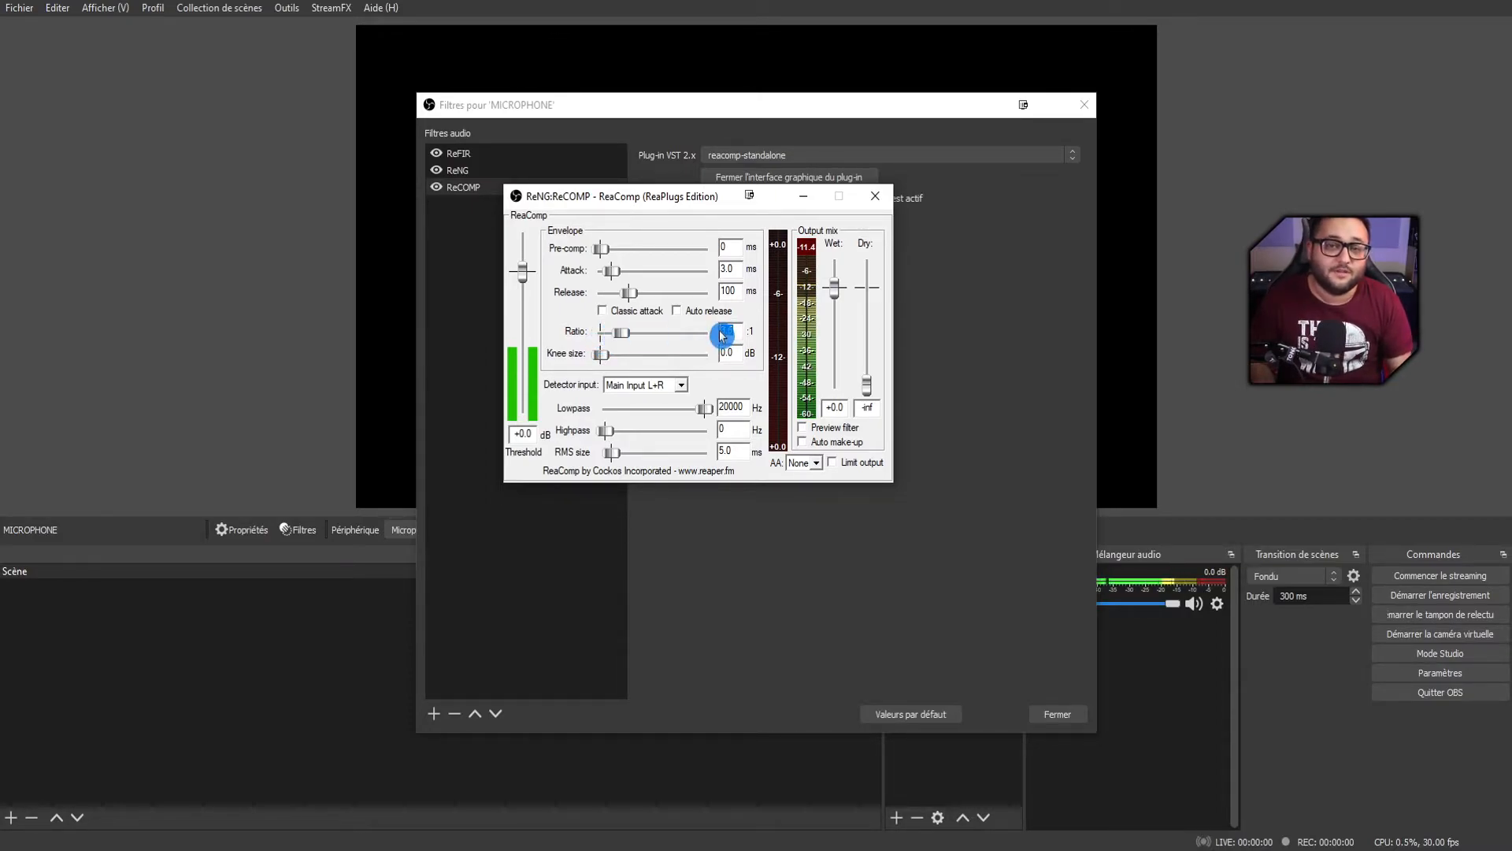
{"action": "left_click_drag", "start_coordinate": [523, 270], "coordinate": [530, 359]}
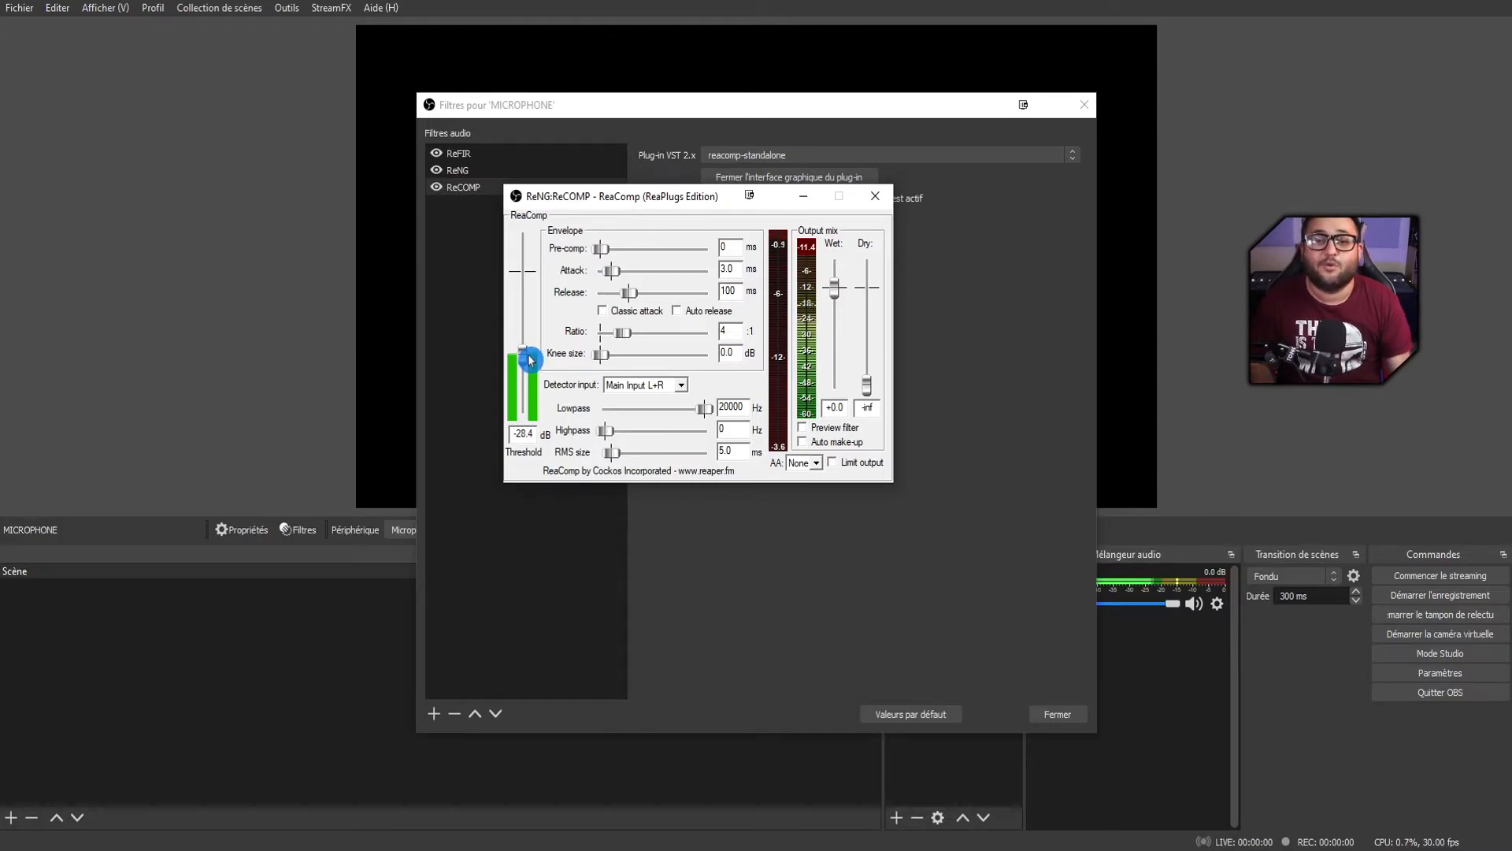
{"action": "left_click", "coordinate": [527, 432]}
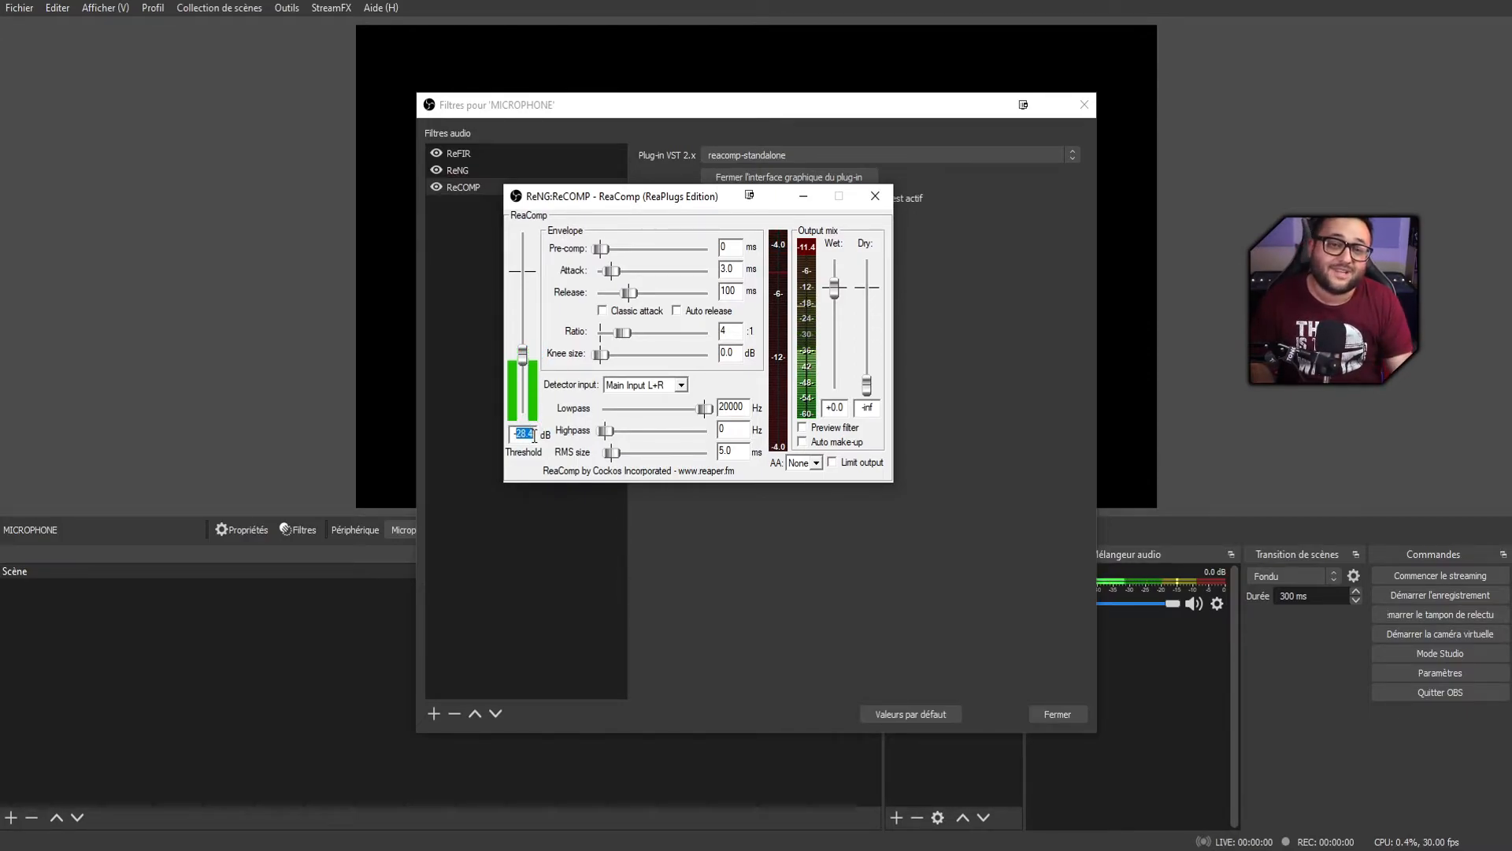
{"action": "type", "text": "-27"}
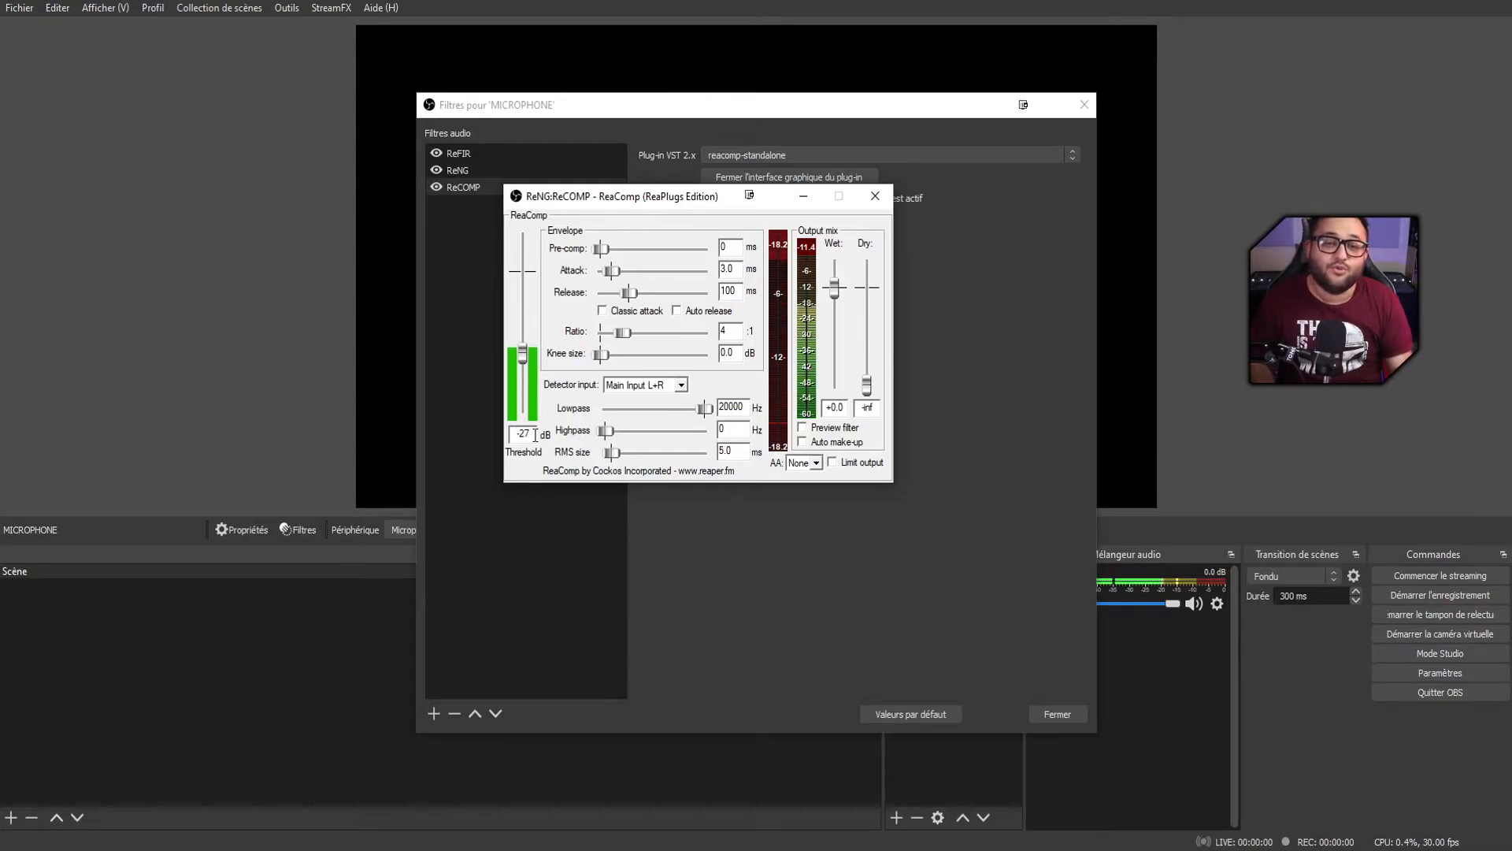
{"action": "left_click", "coordinate": [824, 306]}
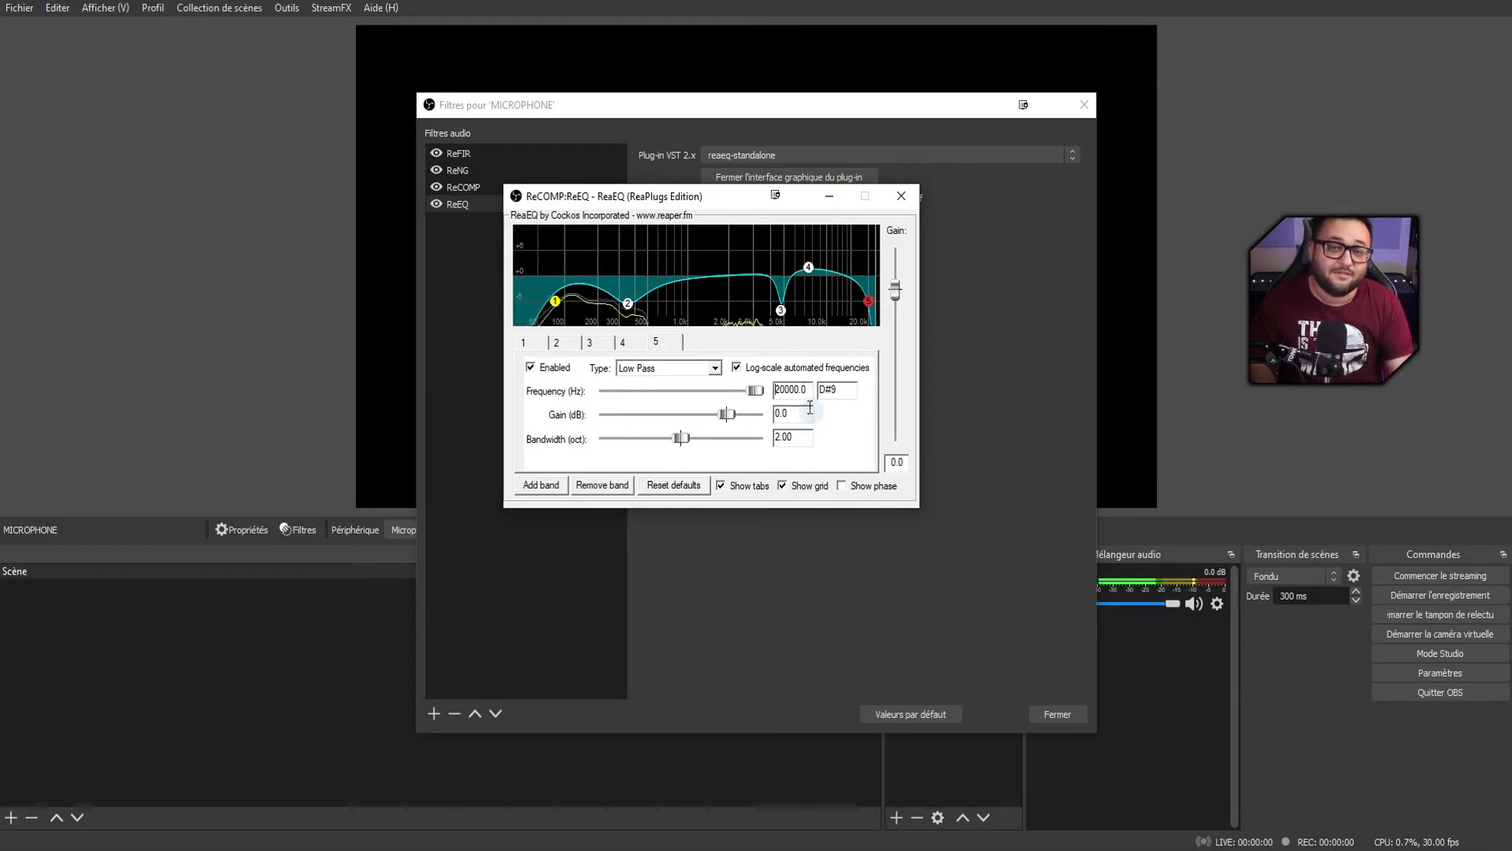
- Review the frequency, gain and bandwidth settings of bands 2, 4 and 3 in the ReaEQ equalizer
{"action": "left_click", "coordinate": [569, 344]}
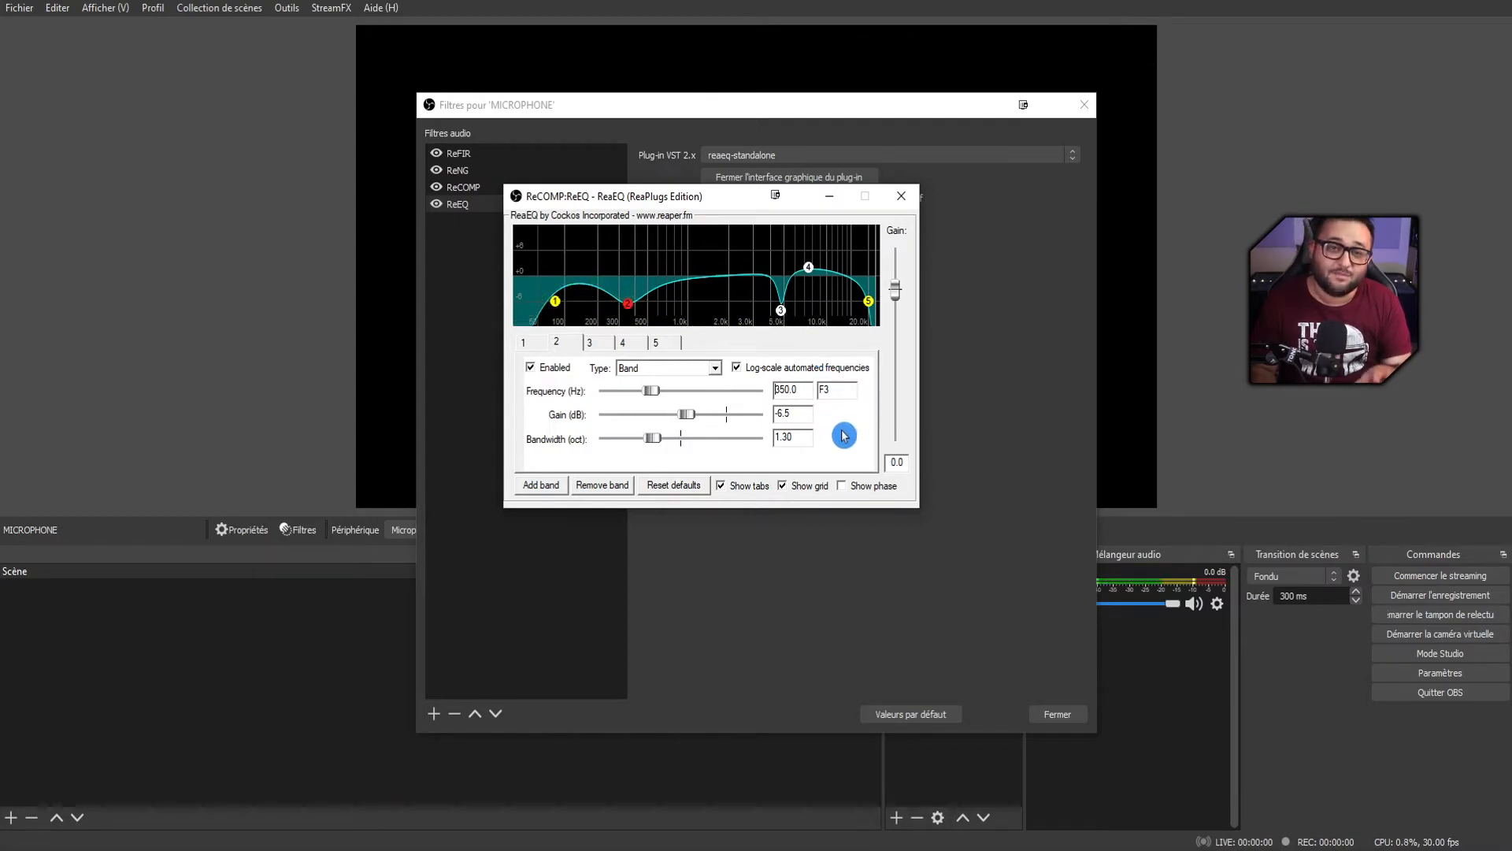
{"action": "left_click", "coordinate": [624, 344]}
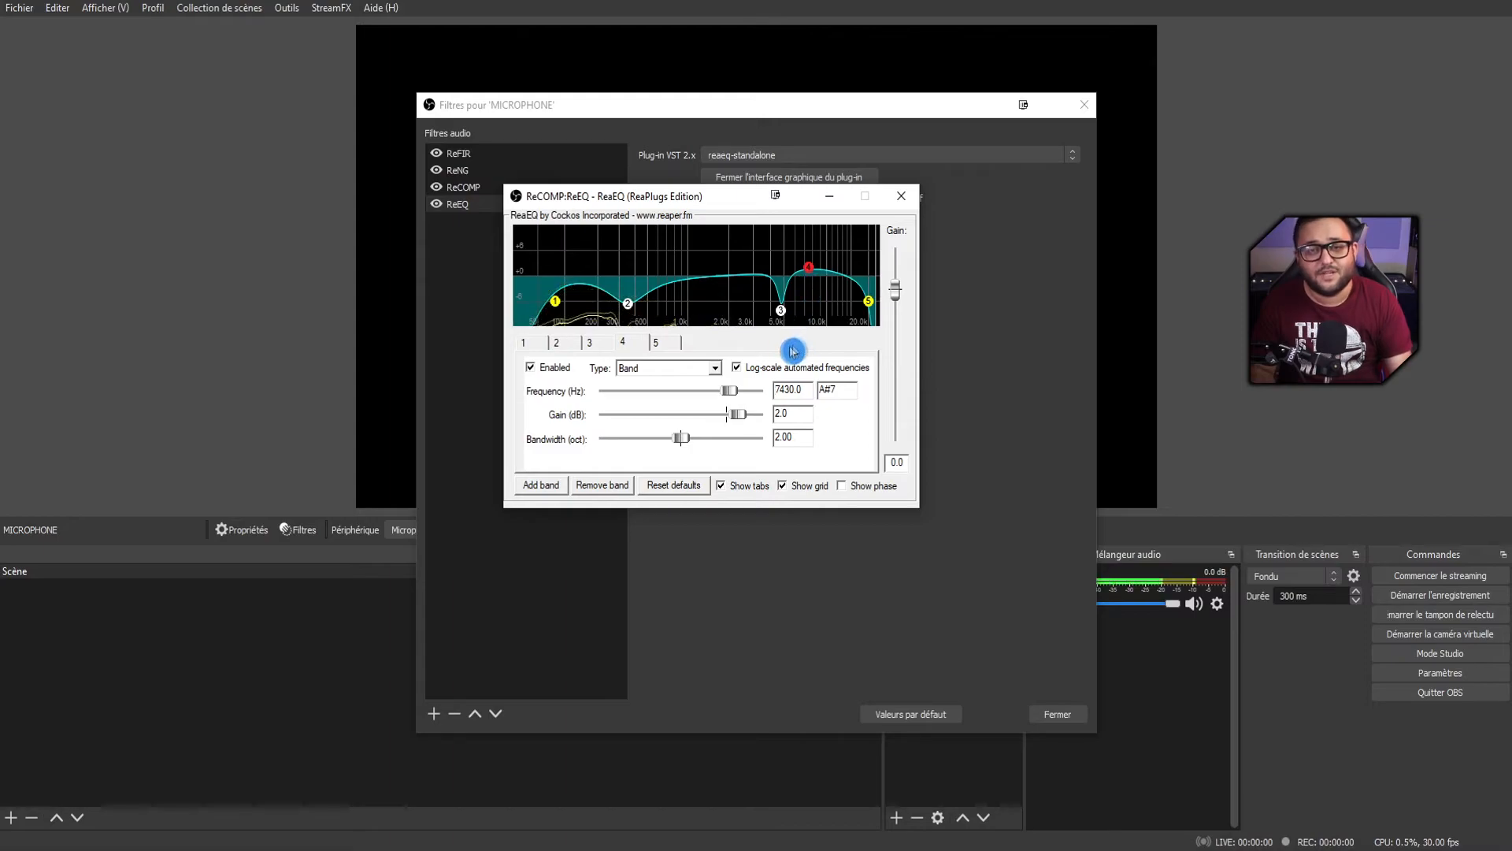
{"action": "left_click", "coordinate": [597, 342]}
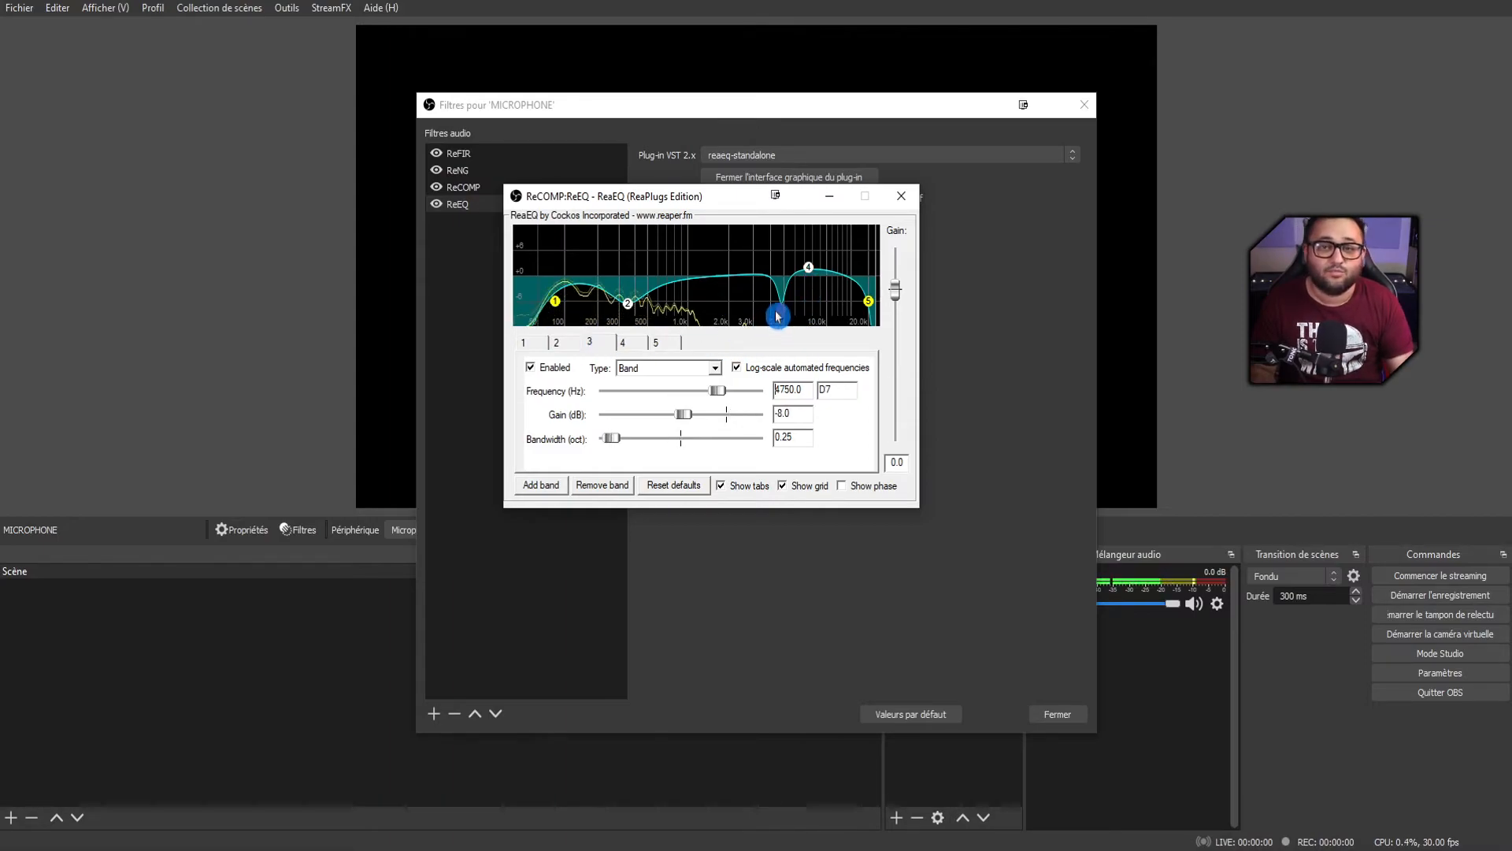
- Add a limiter filter named Limiteur to the microphone and raise its threshold (Seuil)
{"action": "left_click", "coordinate": [476, 803]}
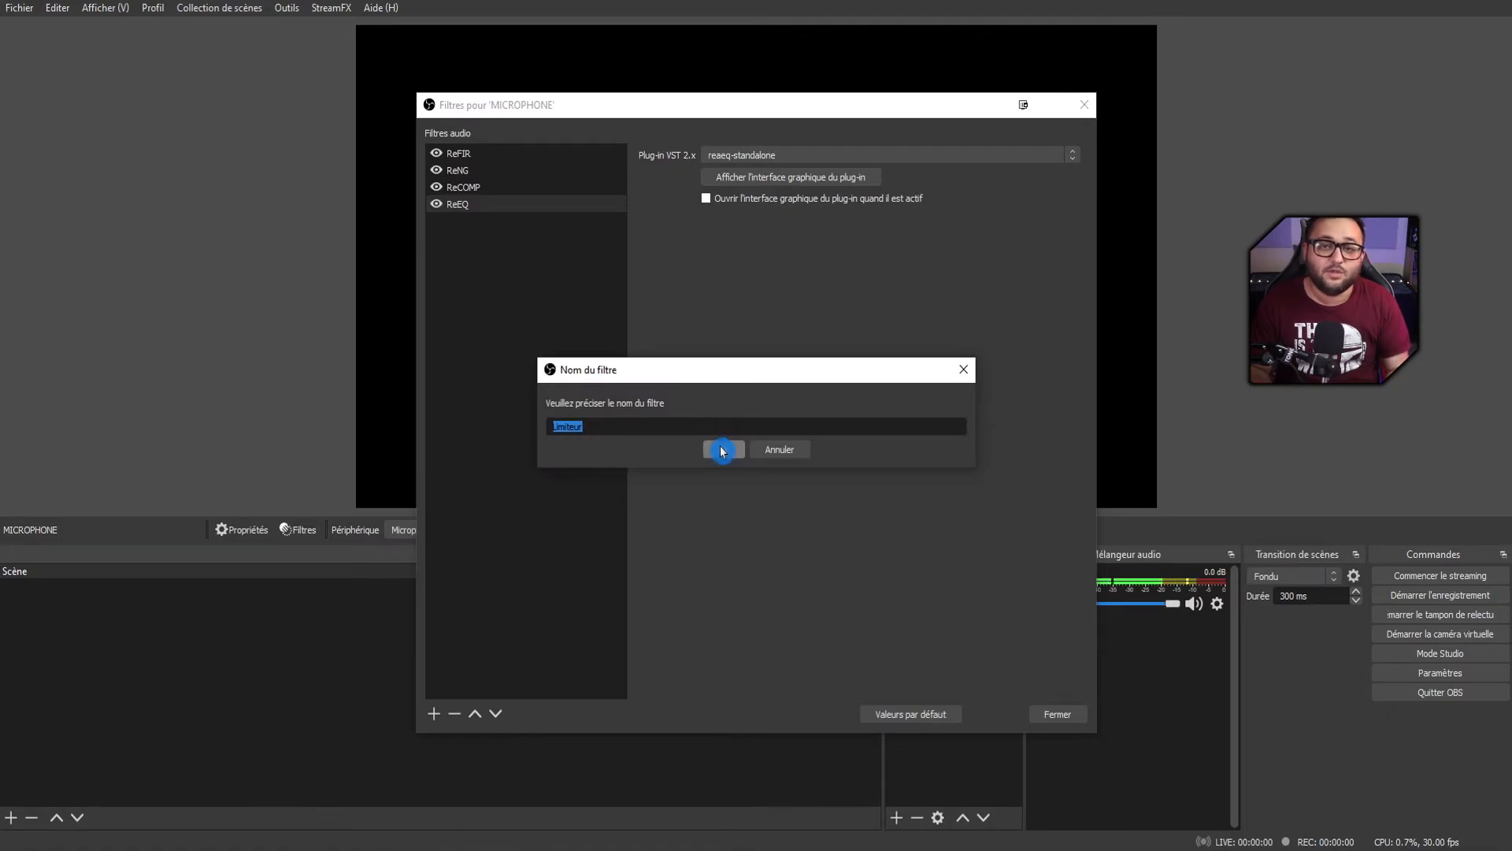
{"action": "left_click", "coordinate": [722, 451]}
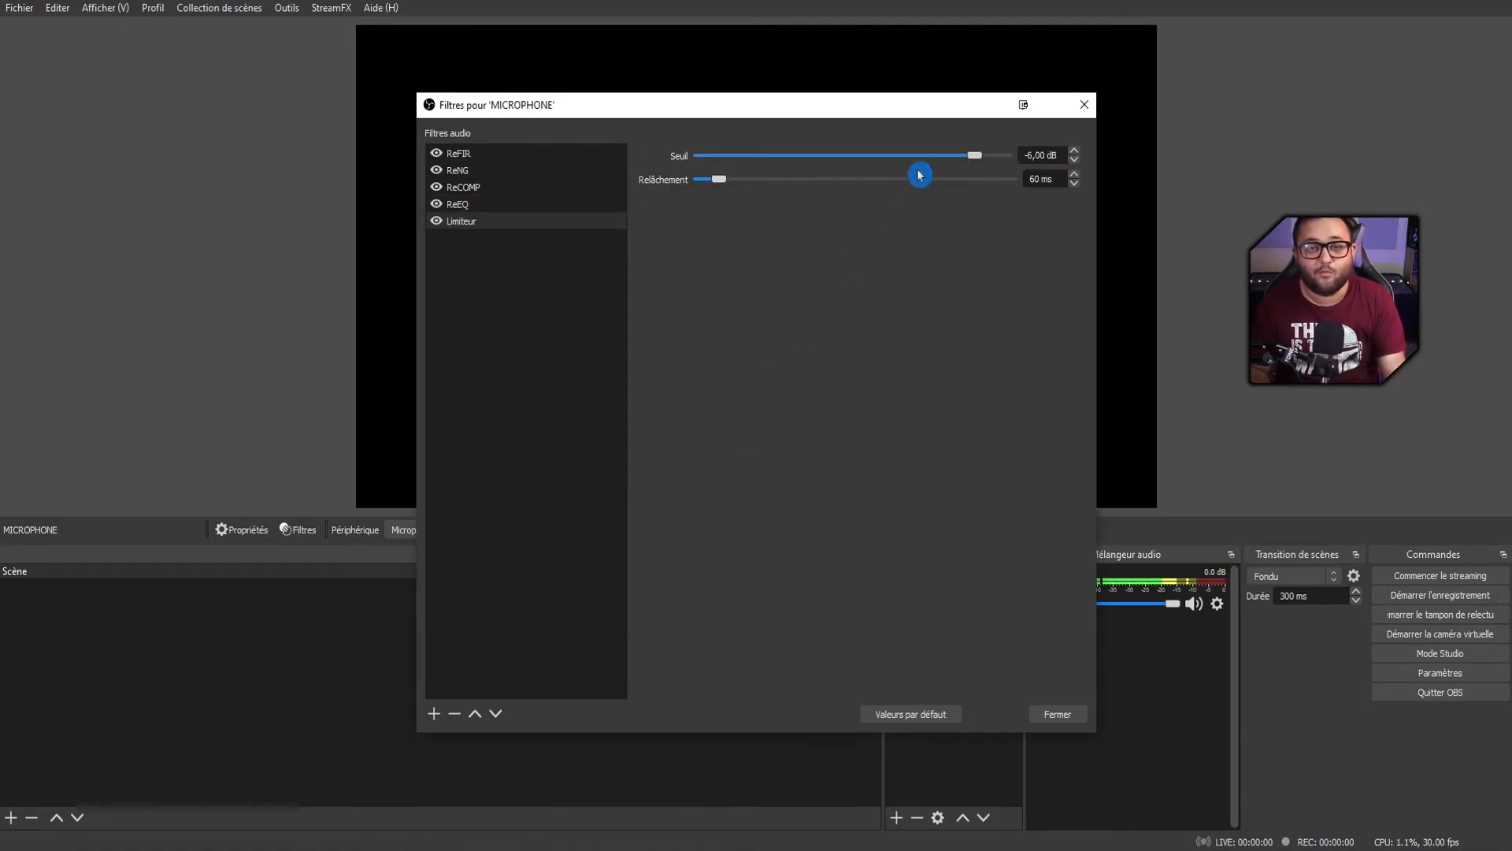
{"action": "left_click_drag", "start_coordinate": [975, 155], "coordinate": [1019, 161]}
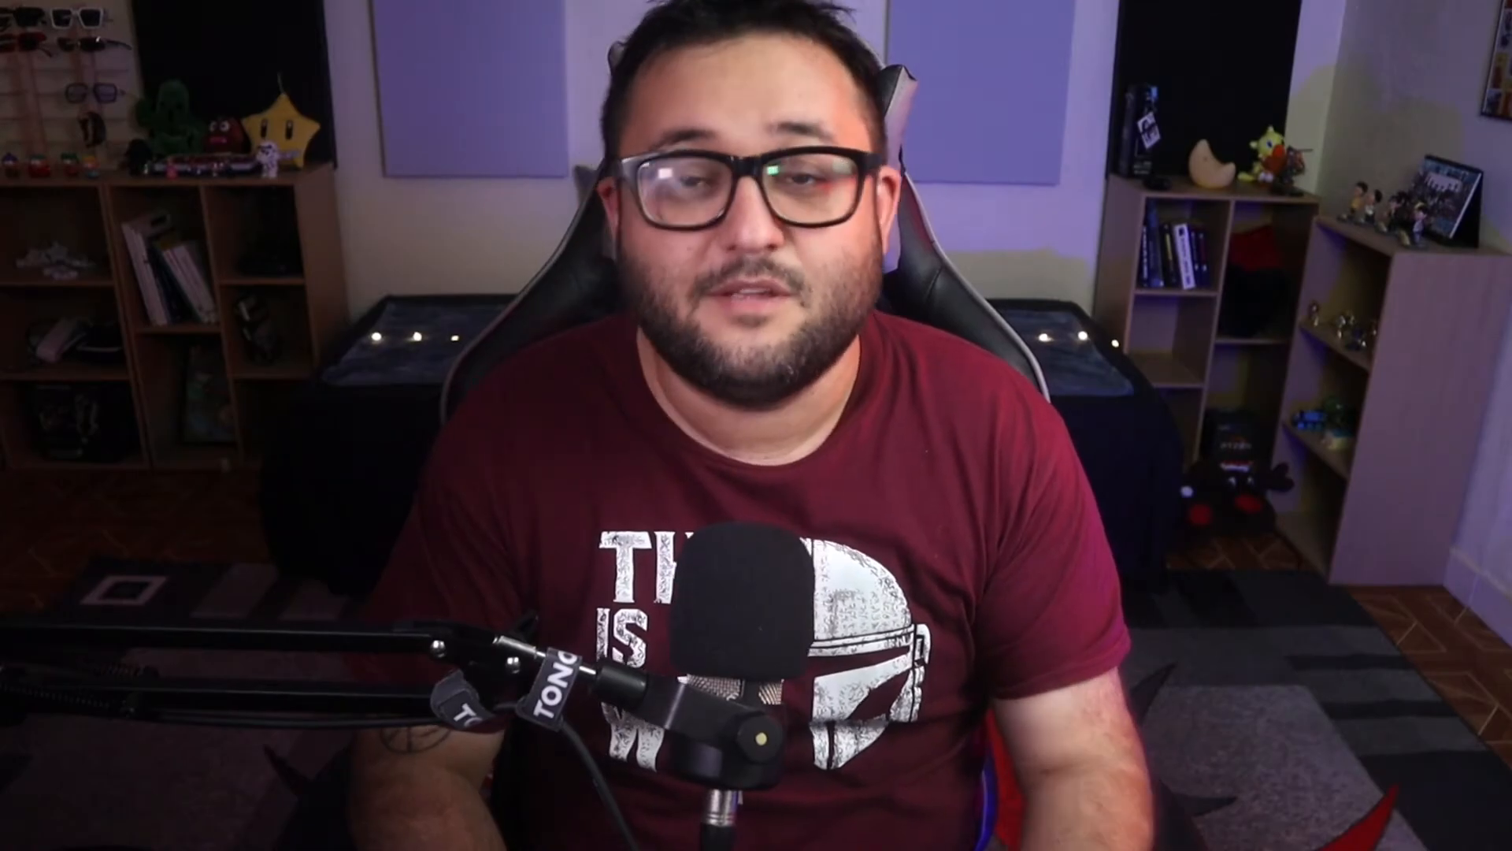